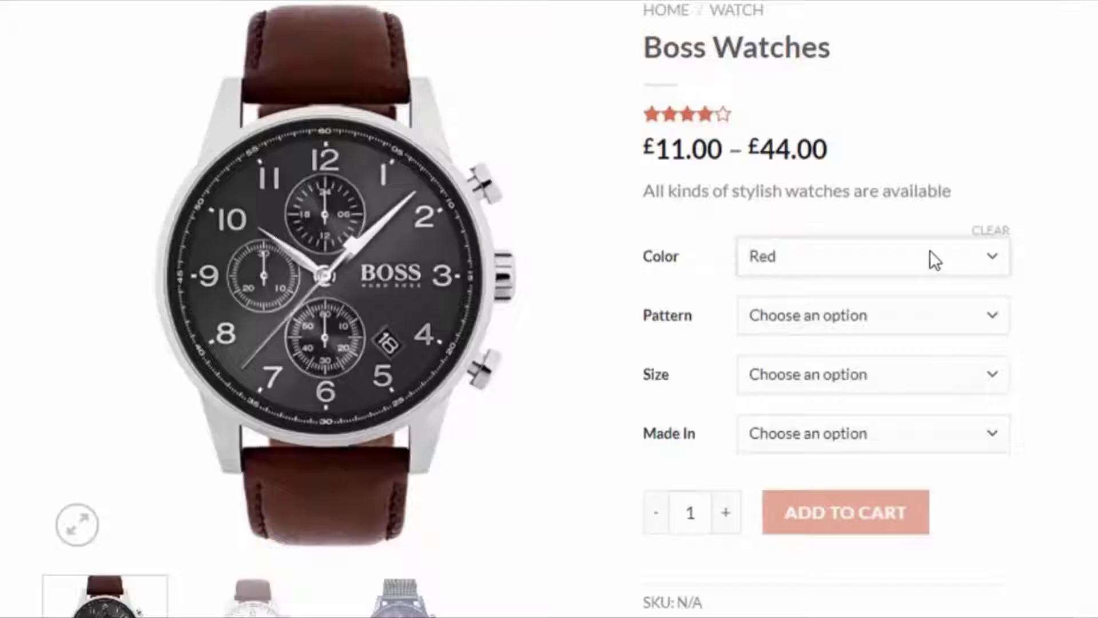
# Expand the Boss Watches Color dropdown to see its colour options
pyautogui.click(928, 254)
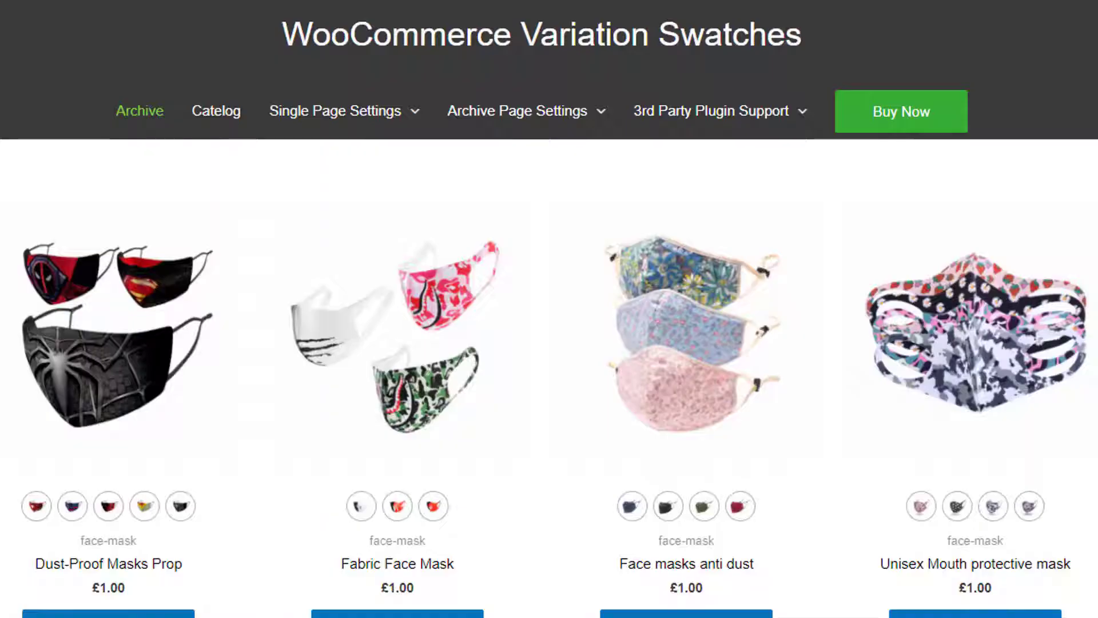
# Scroll down the archive past the cosmetics and watch products to view their swatches
pyautogui.scroll(-5, 549, 308)
pyautogui.scroll(-4, 549, 309)
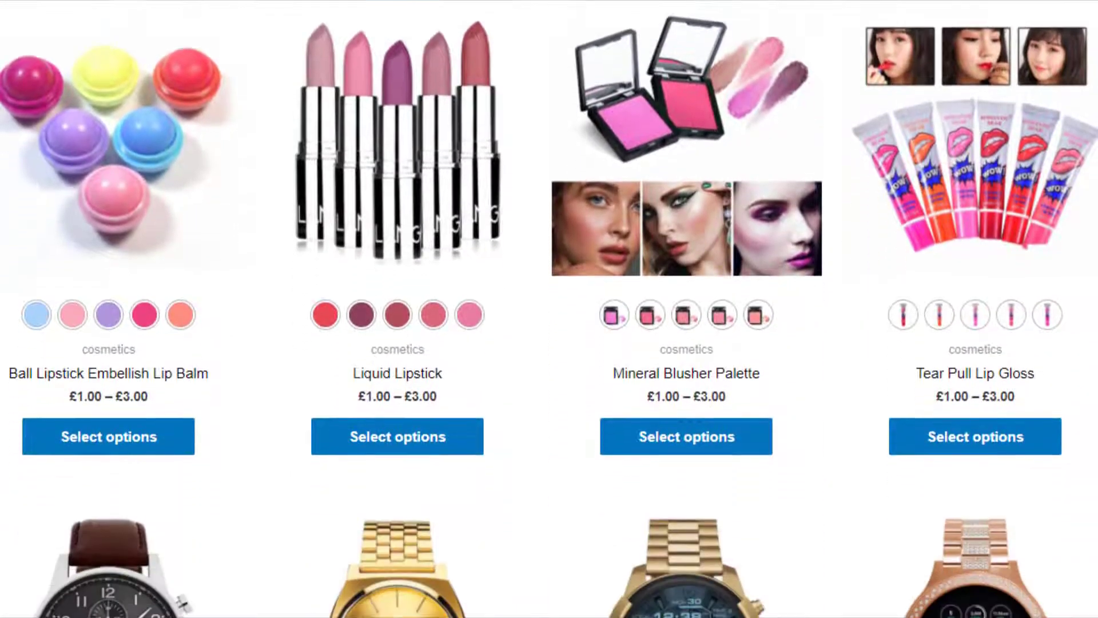
pyautogui.scroll(-10, 549, 309)
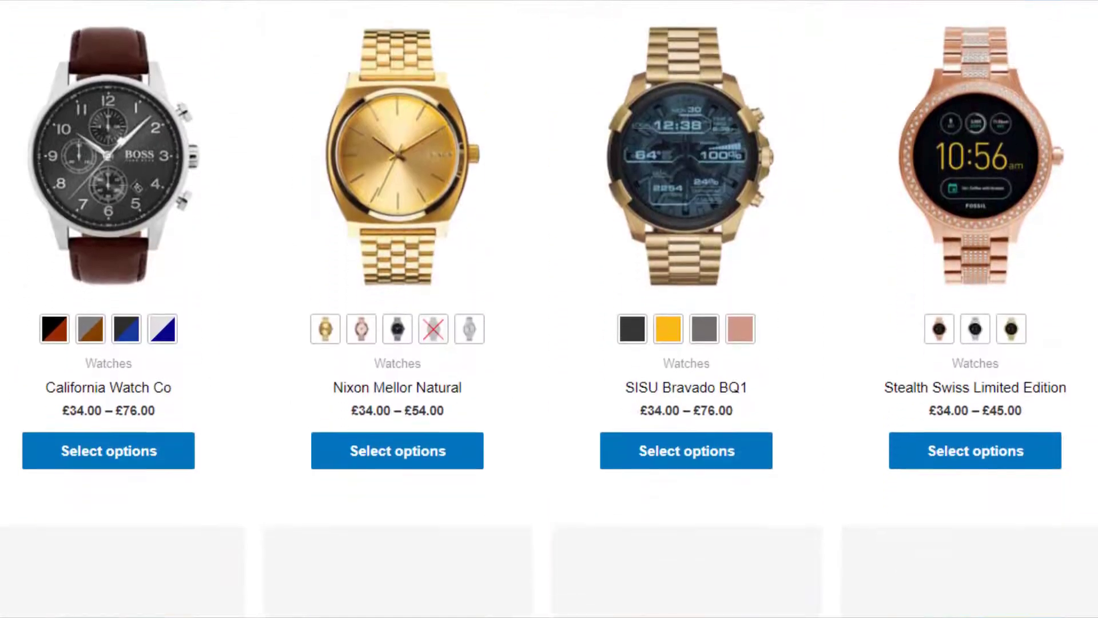
pyautogui.scroll(-4, 549, 308)
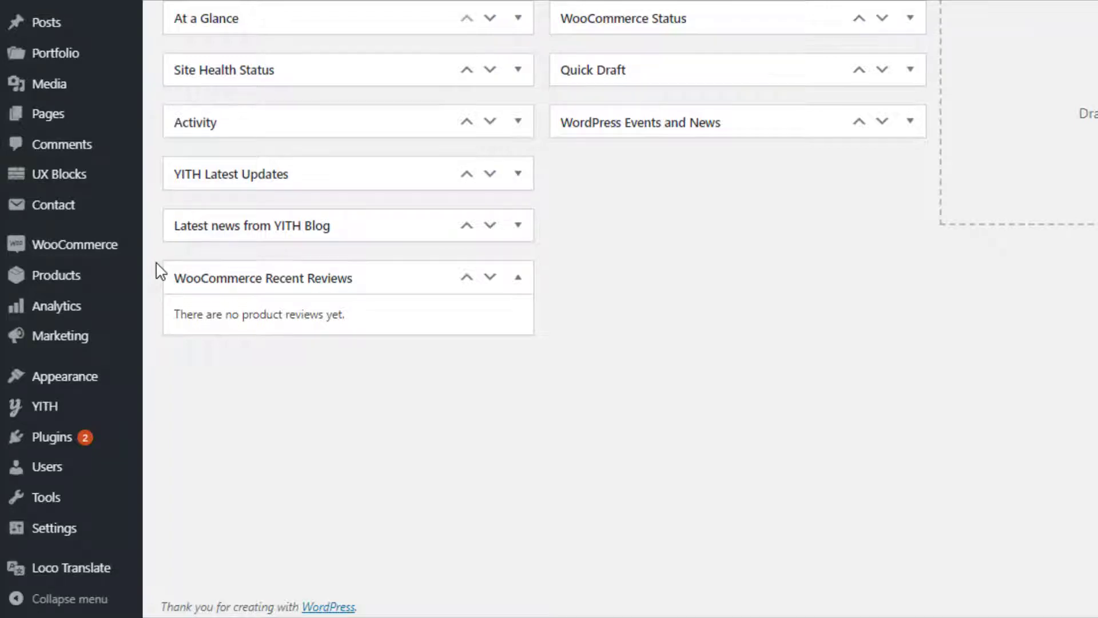
# Go to Products > Attributes in the admin sidebar
pyautogui.moveTo(137, 279)
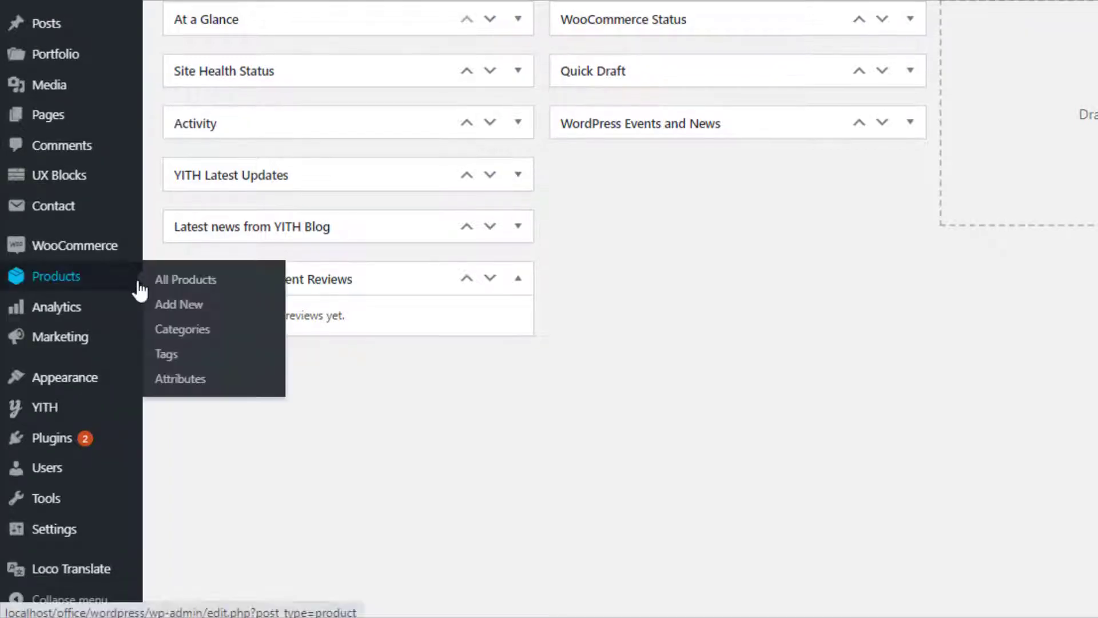
pyautogui.click(180, 380)
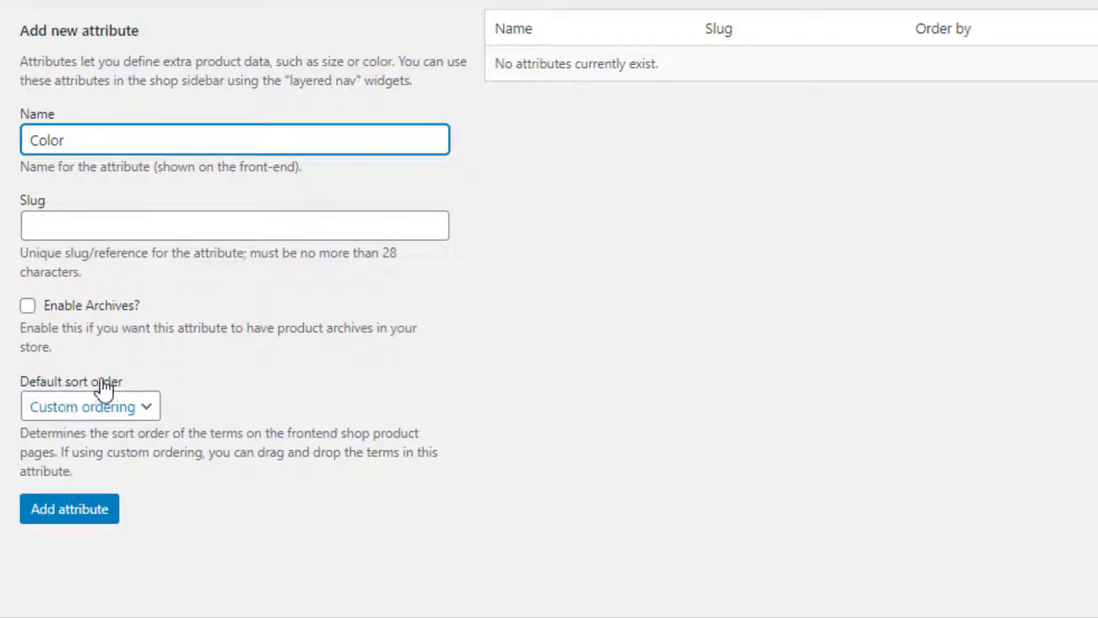
# Add Color, Pattern, Made In and Size as attributes, then open Color's terms page
pyautogui.click(73, 517)
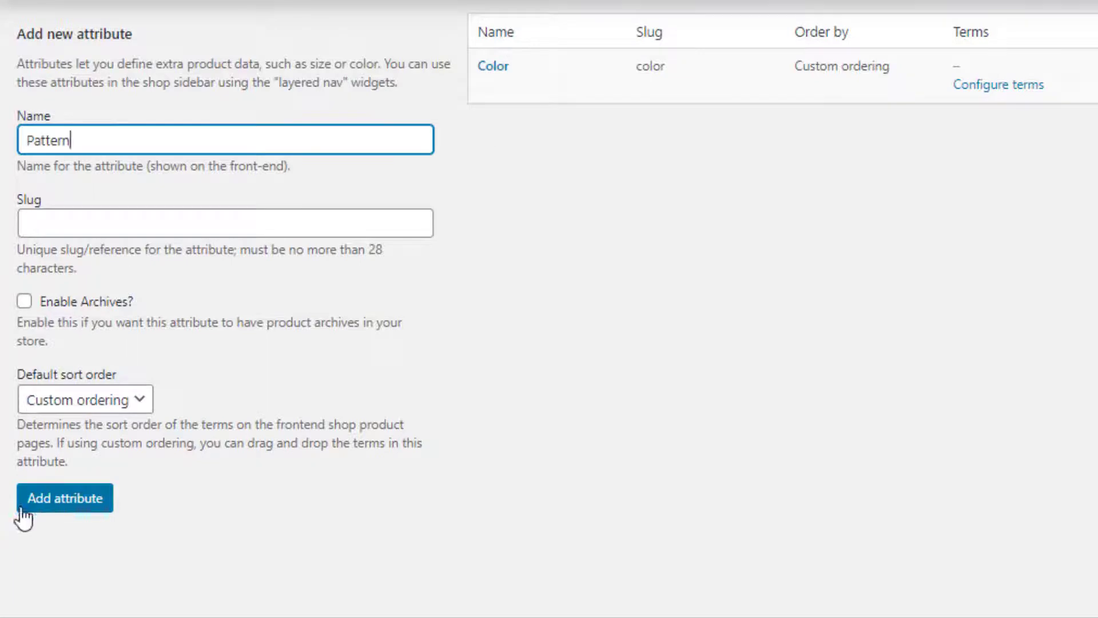
pyautogui.click(53, 508)
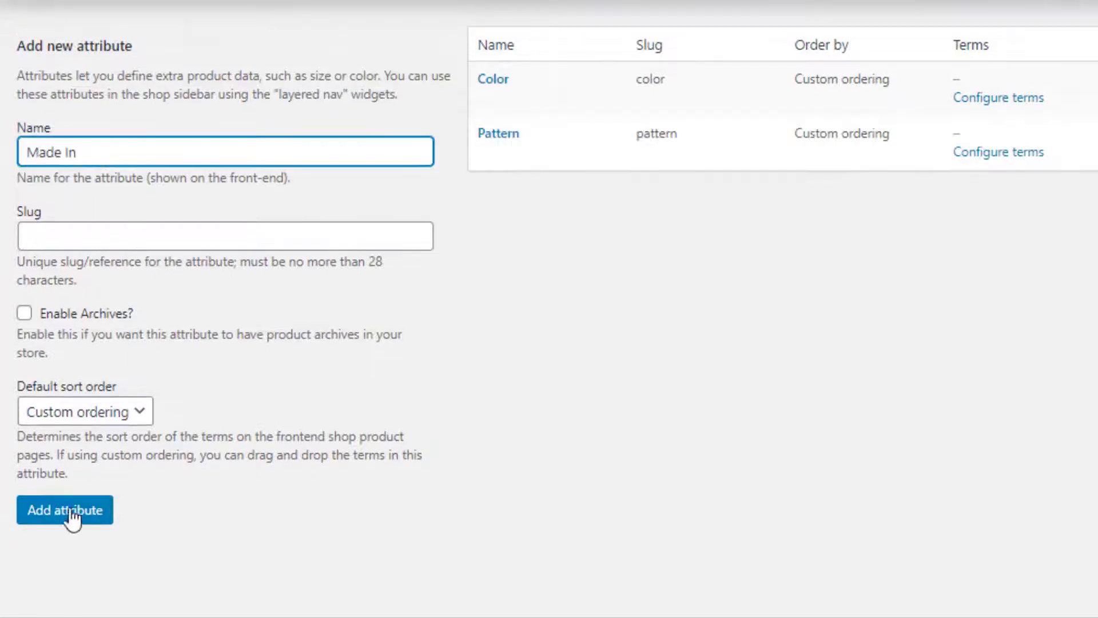
pyautogui.click(58, 518)
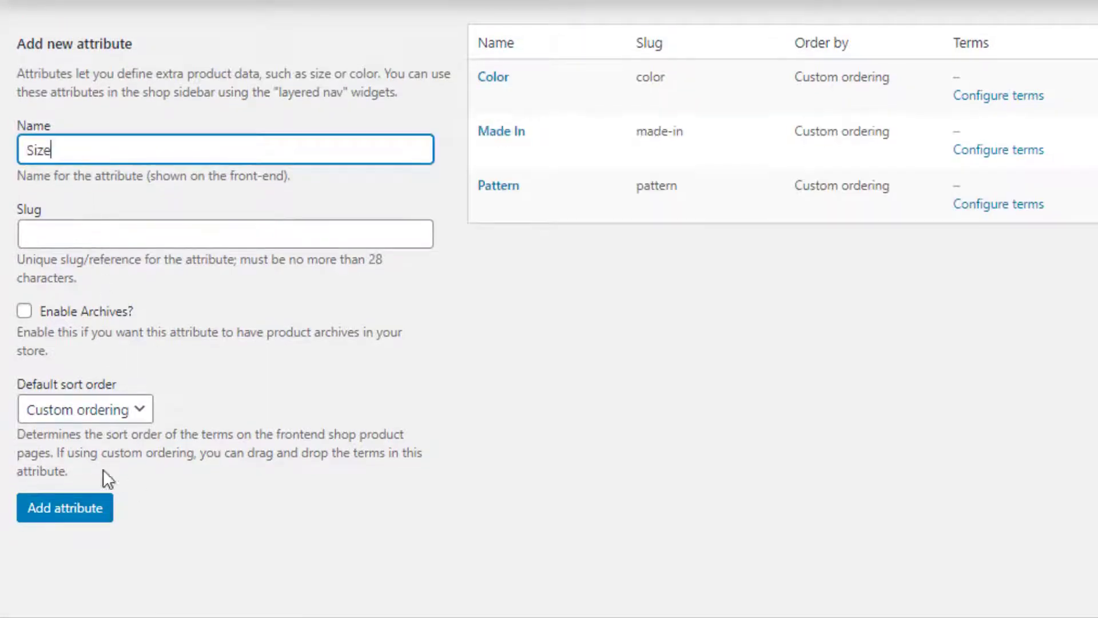
pyautogui.click(77, 522)
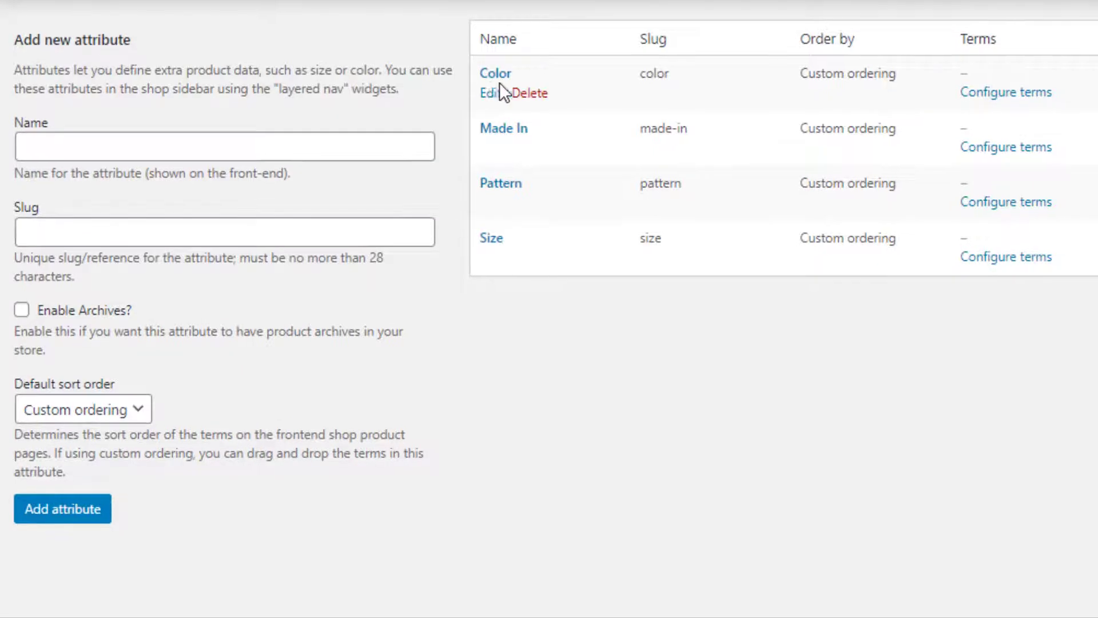
pyautogui.click(975, 97)
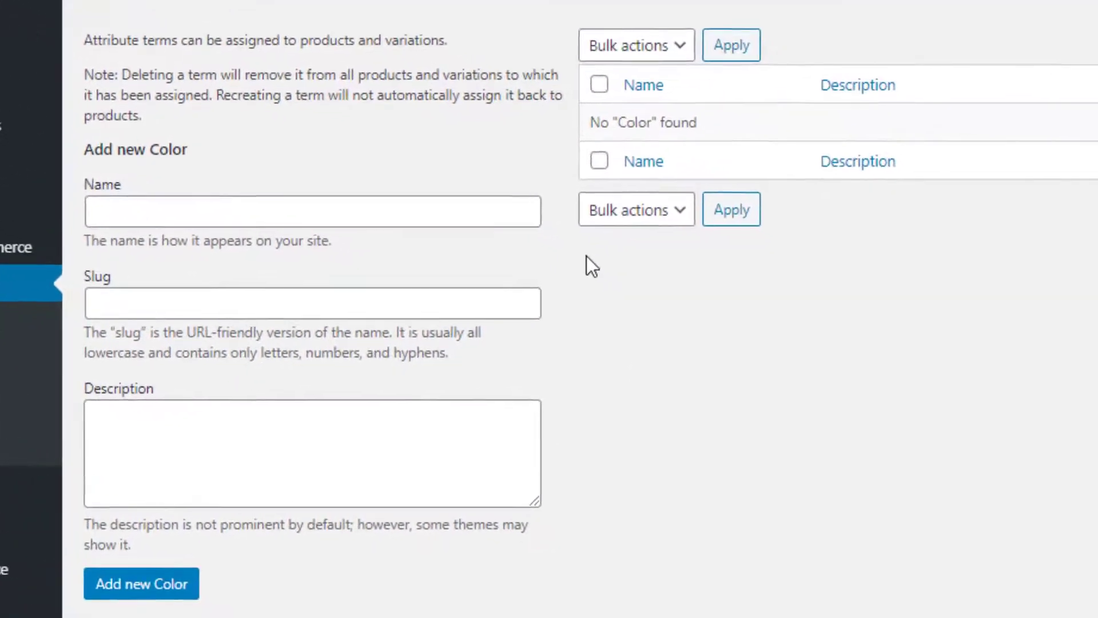
# Add Red, Green and Blue as new terms of the Color attribute
pyautogui.click(21, 194)
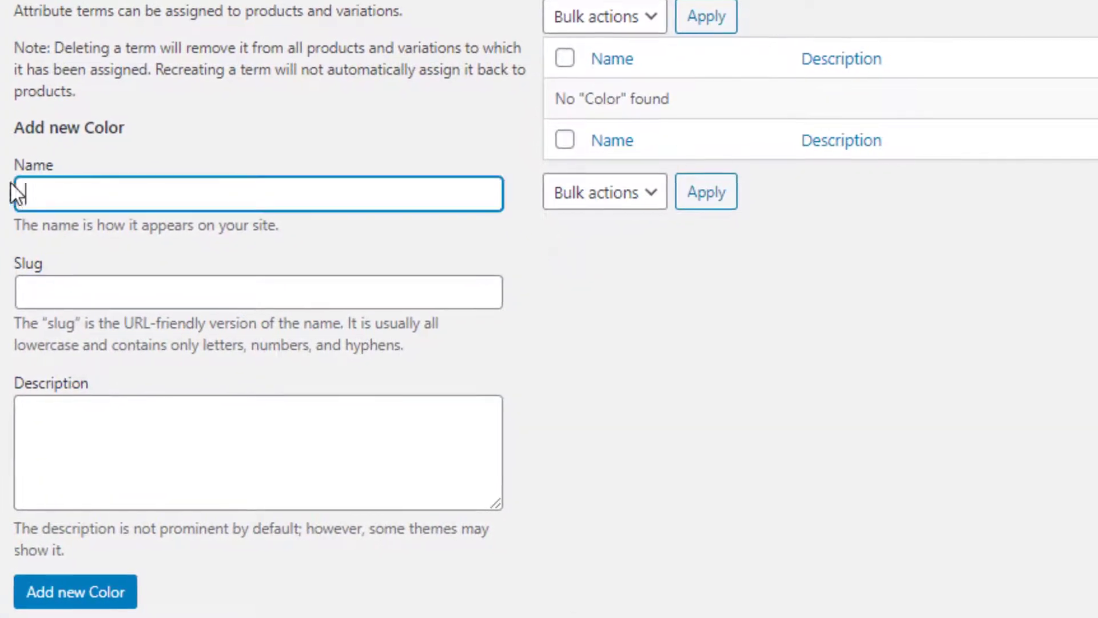
pyautogui.click(89, 594)
pyautogui.write('Green')
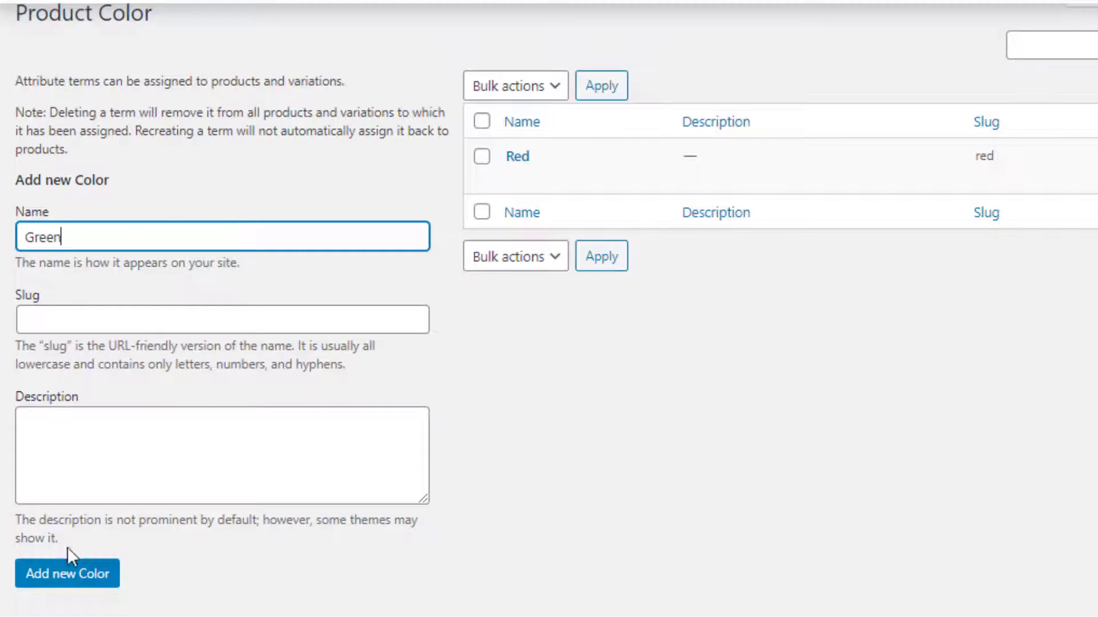
pyautogui.click(91, 590)
pyautogui.write('Blue')
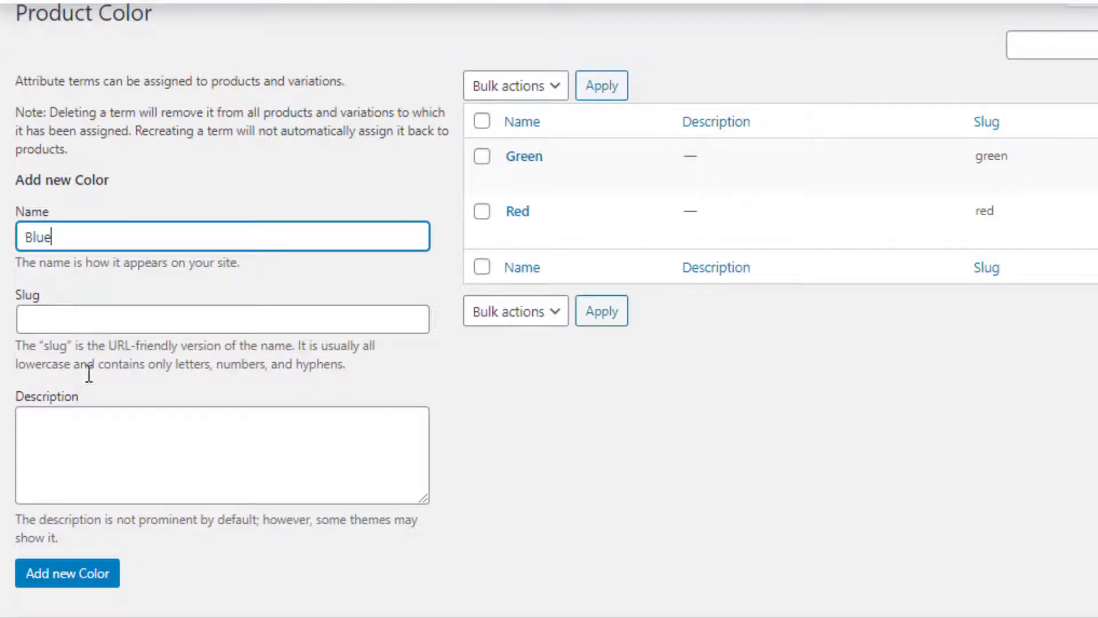
pyautogui.click(89, 590)
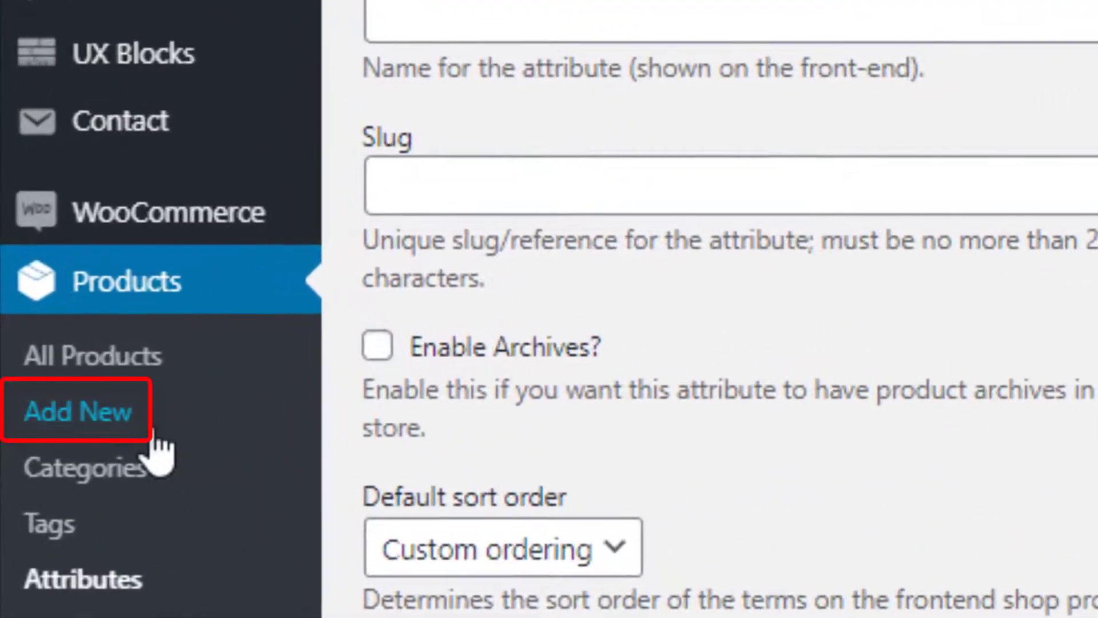
# Create a Variable product named 'Variable Product' with short description 'you will get various kinds of products here'
pyautogui.click(128, 432)
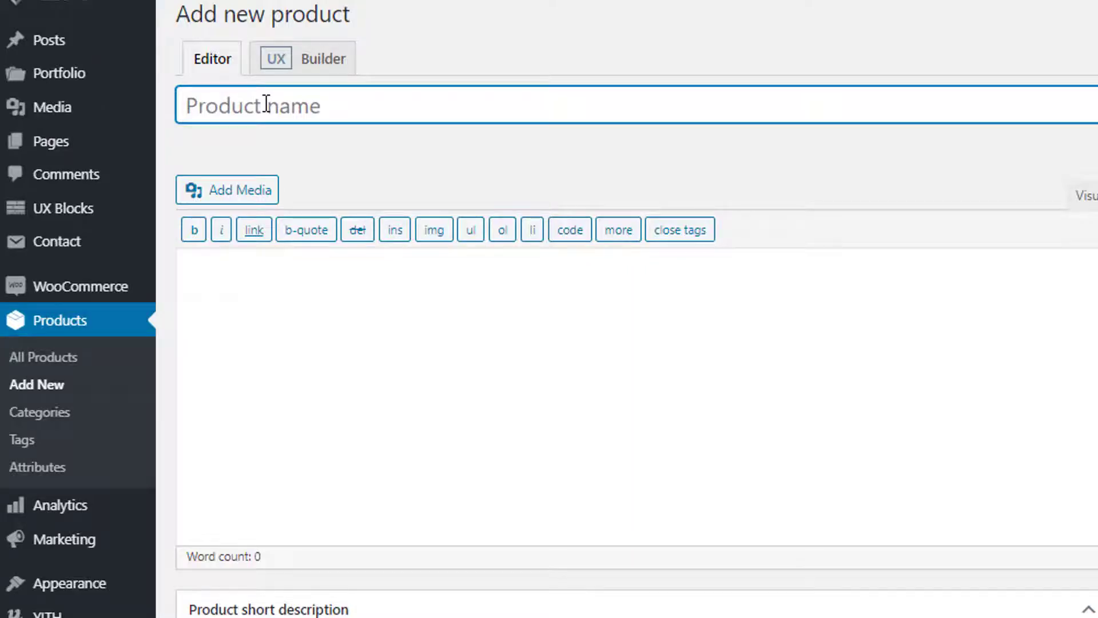
pyautogui.write('Variable Product')
pyautogui.scroll(-10, 316, 188)
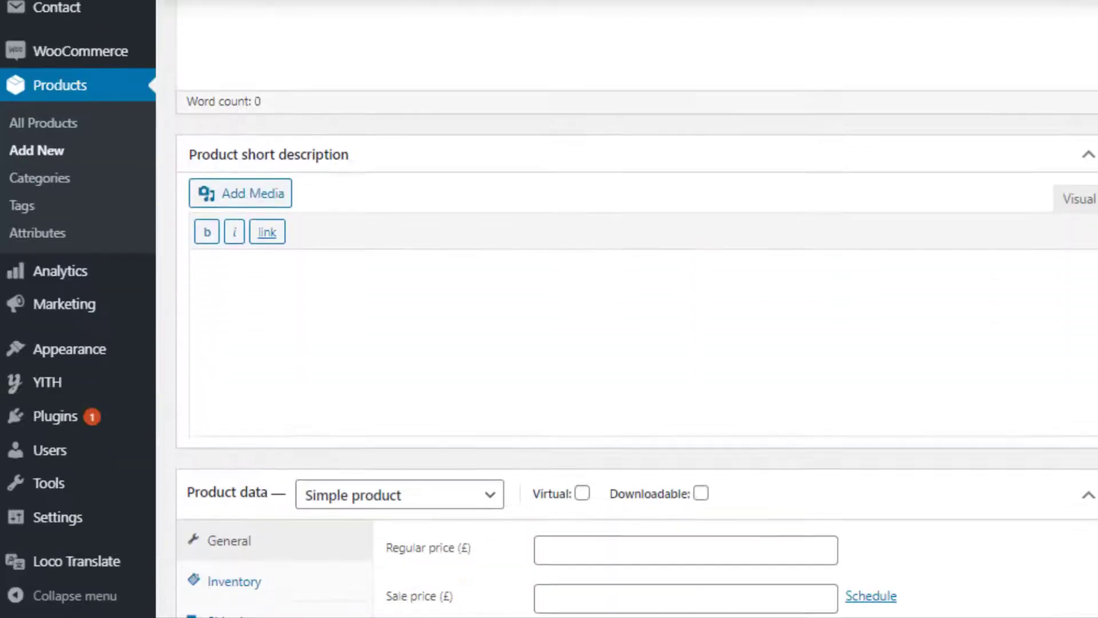
pyautogui.click(317, 187)
pyautogui.write('you will get various kinds of products here')
pyautogui.click(448, 360)
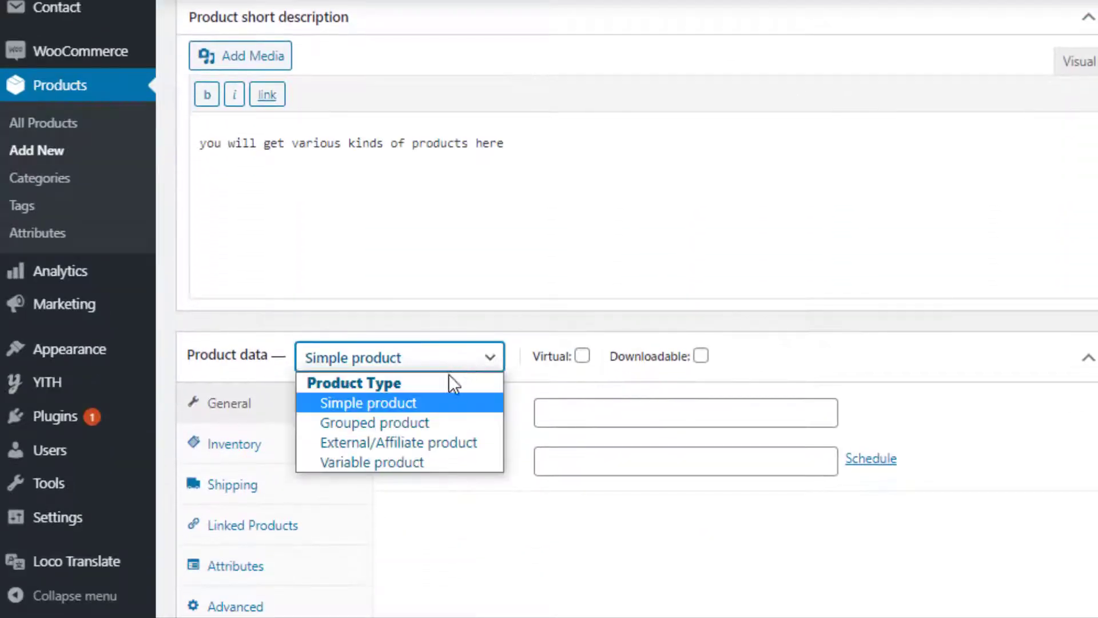
pyautogui.click(424, 462)
# Add the Color, Made In, Pattern and Size attributes to the product
pyautogui.click(238, 527)
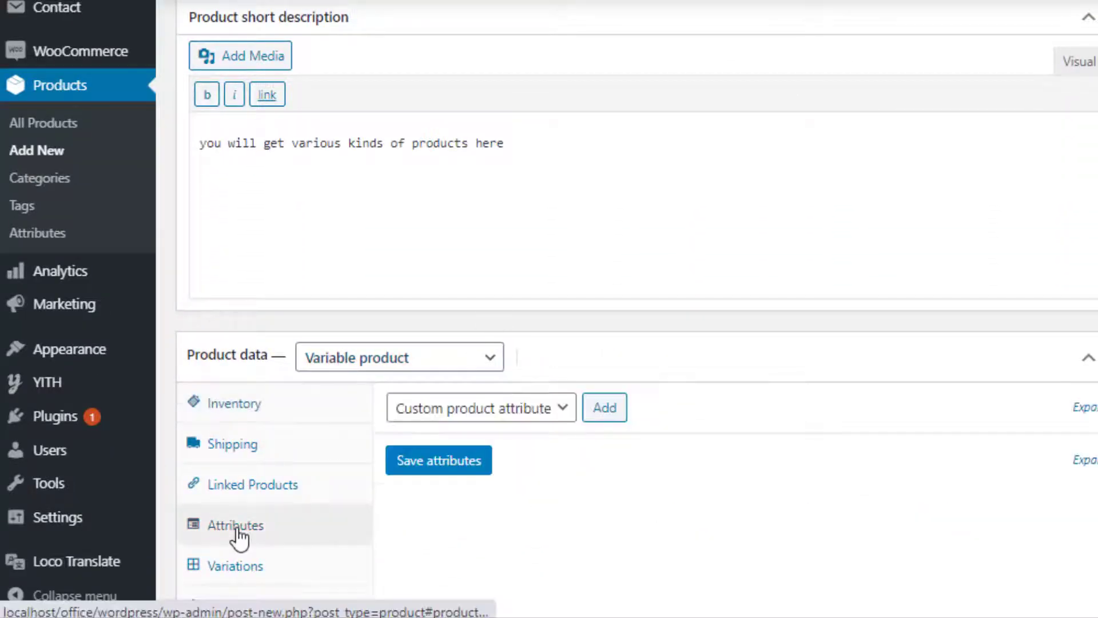
pyautogui.click(481, 408)
pyautogui.click(417, 448)
pyautogui.click(605, 407)
pyautogui.click(480, 365)
pyautogui.click(452, 429)
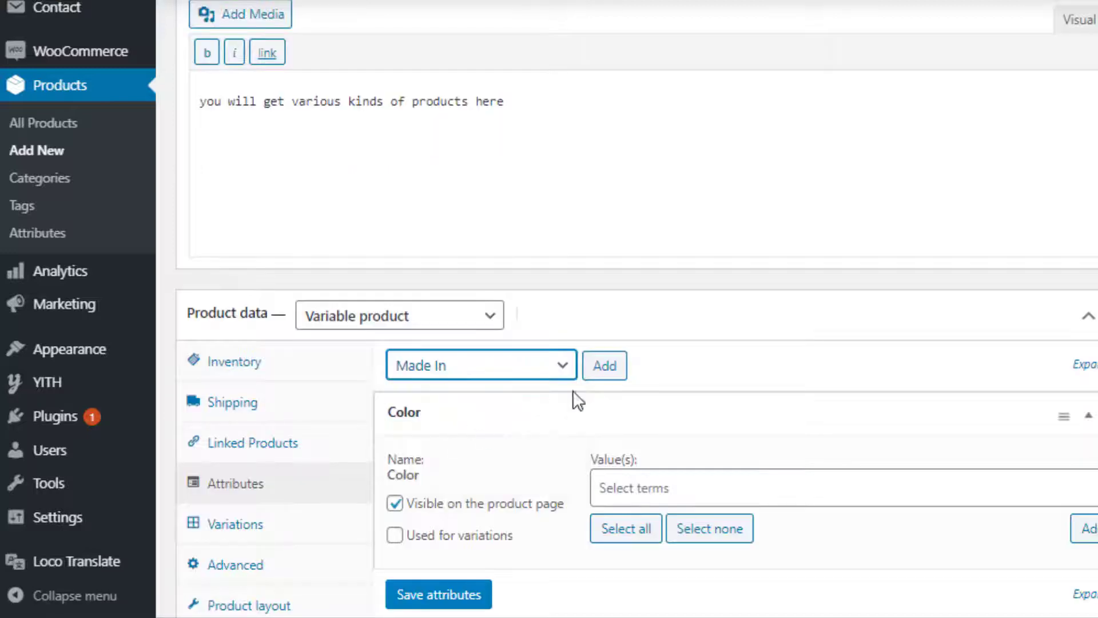
pyautogui.click(604, 366)
pyautogui.click(543, 366)
pyautogui.click(497, 449)
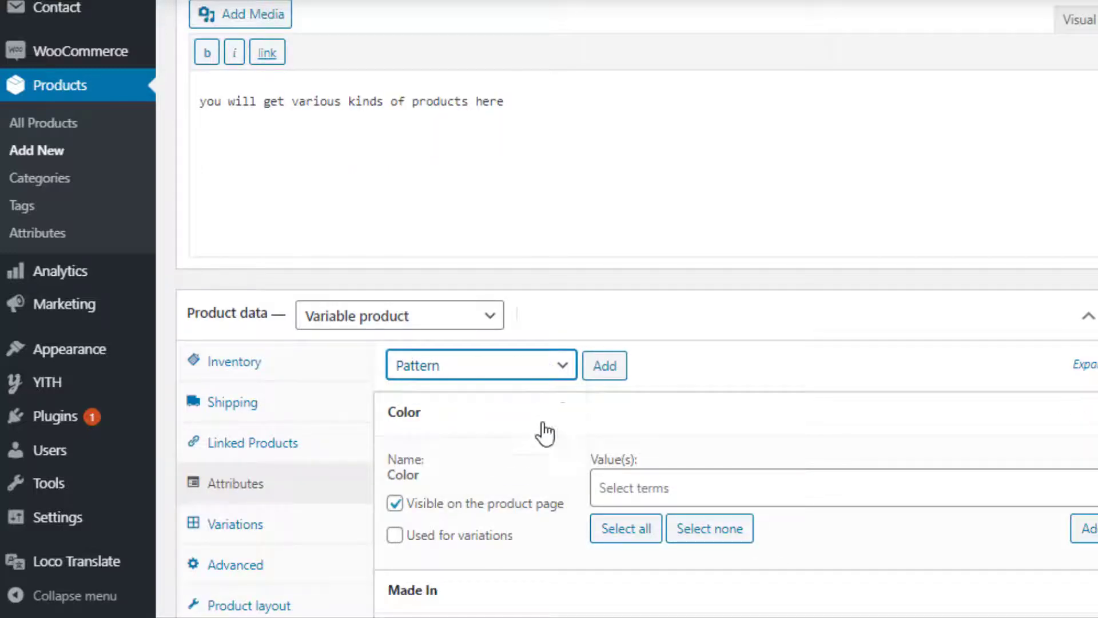
pyautogui.click(601, 368)
pyautogui.click(549, 366)
pyautogui.click(543, 469)
pyautogui.click(618, 365)
# Select all terms for each attribute, mark each Used for variations, and save attributes
pyautogui.scroll(-5, 589, 112)
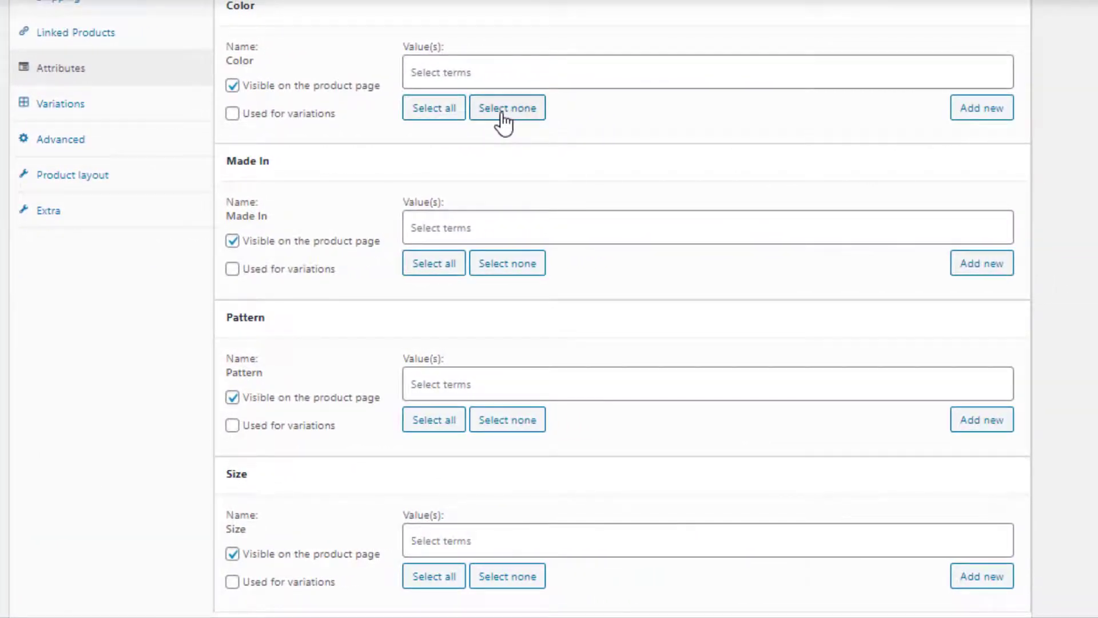
pyautogui.click(434, 108)
pyautogui.click(232, 113)
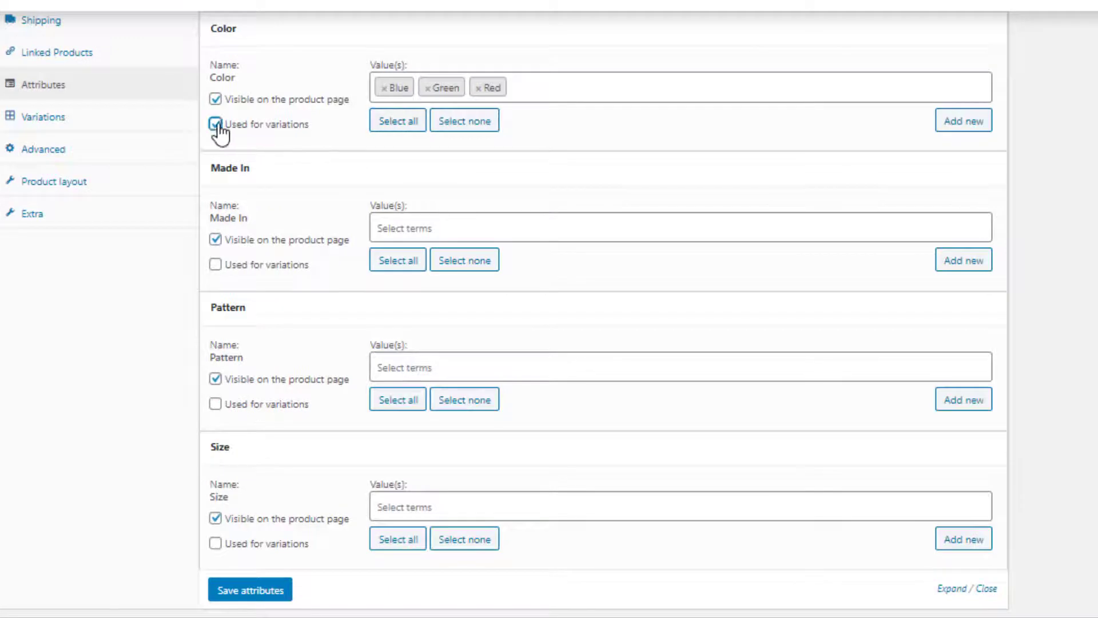
pyautogui.click(382, 262)
pyautogui.click(216, 265)
pyautogui.click(382, 401)
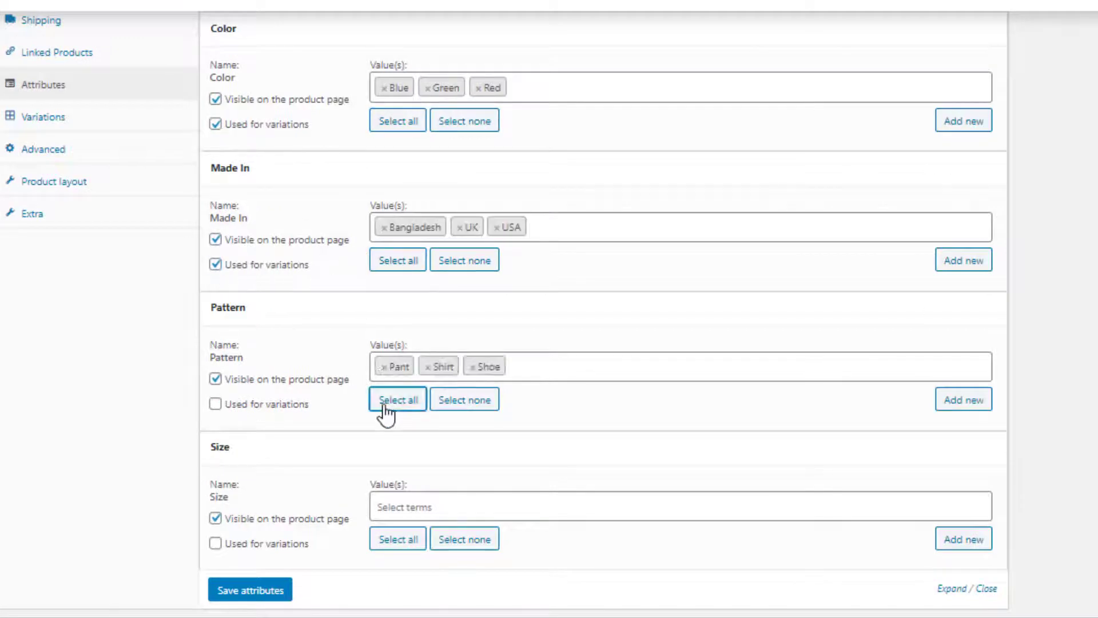
pyautogui.click(216, 404)
pyautogui.click(398, 540)
pyautogui.click(216, 543)
pyautogui.click(243, 591)
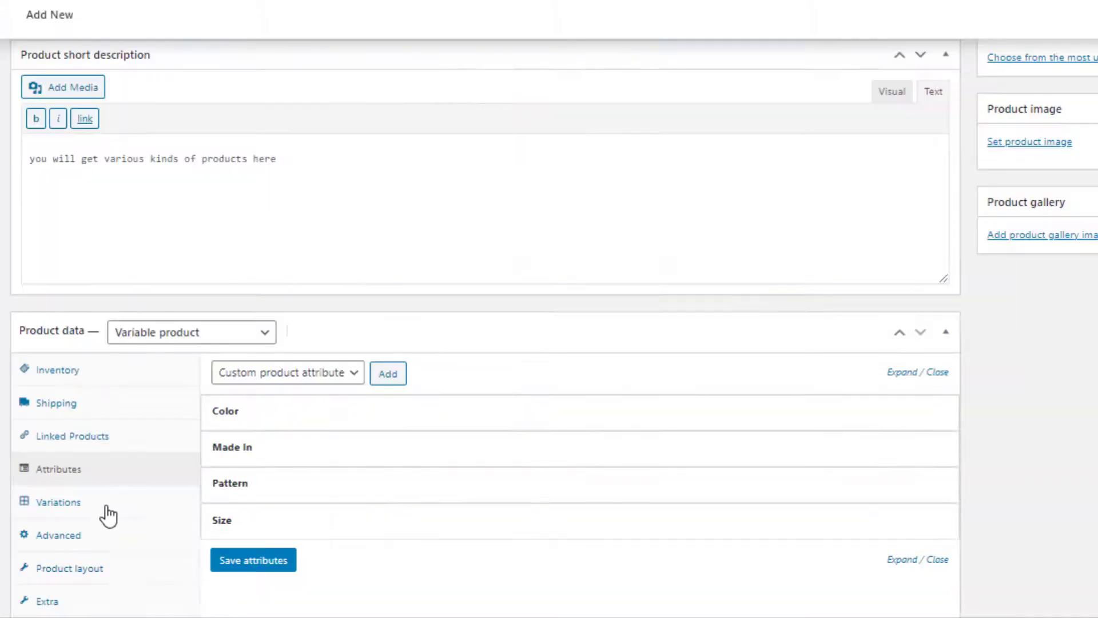
# Create variations from all attributes and expand every variation's details
pyautogui.click(73, 504)
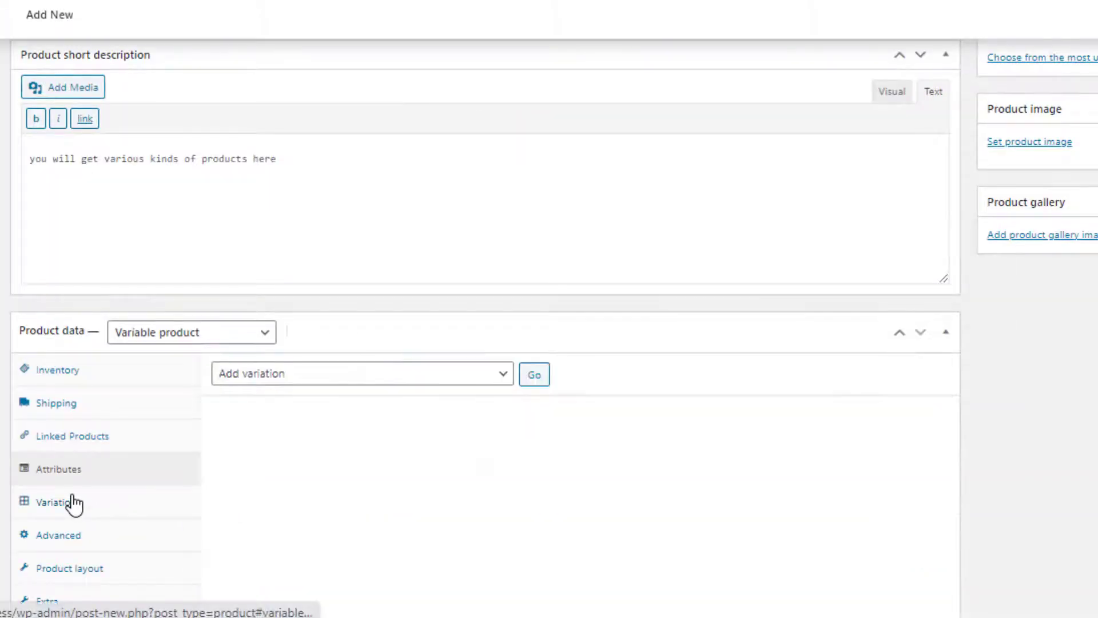
pyautogui.click(410, 376)
pyautogui.click(376, 410)
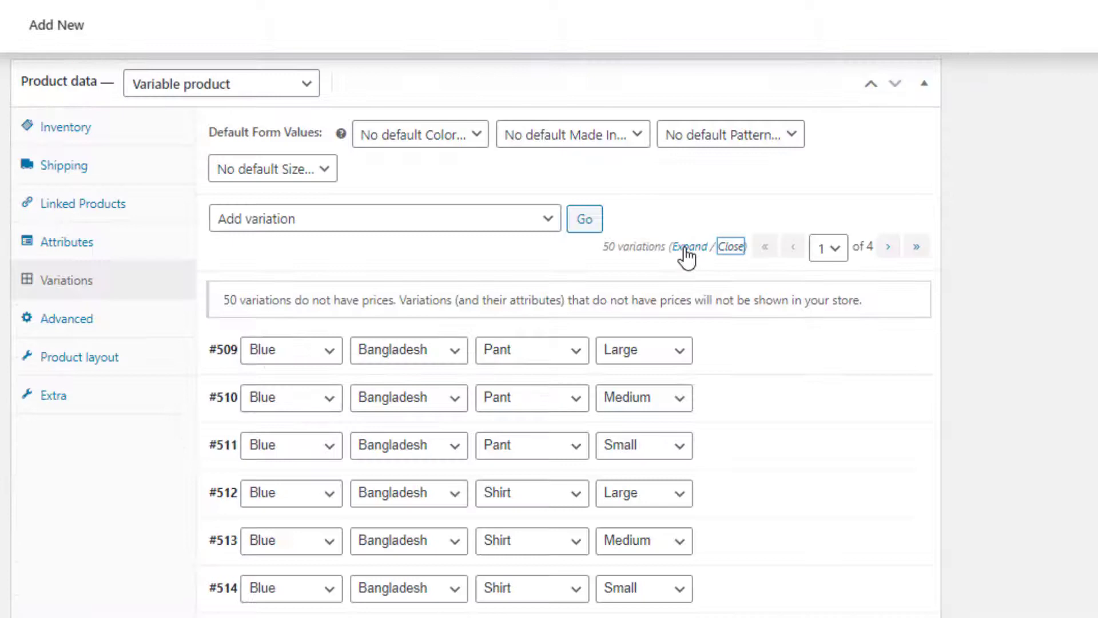
pyautogui.click(688, 247)
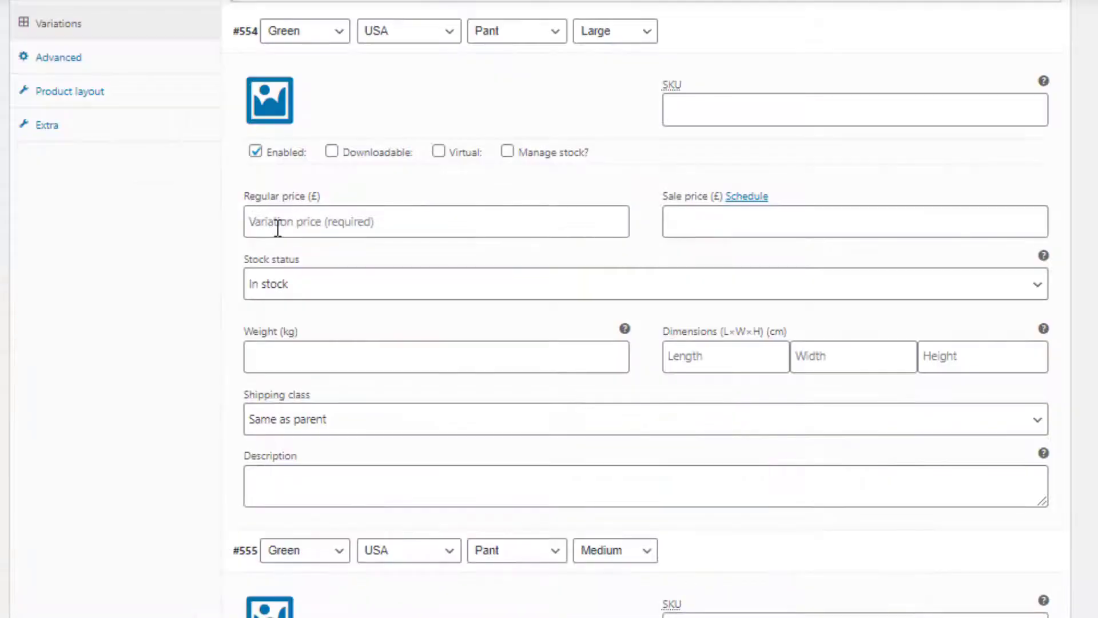
# Give variations #554–#558 regular prices 60, 61, 62, 63 and 64, and save changes
pyautogui.click(278, 226)
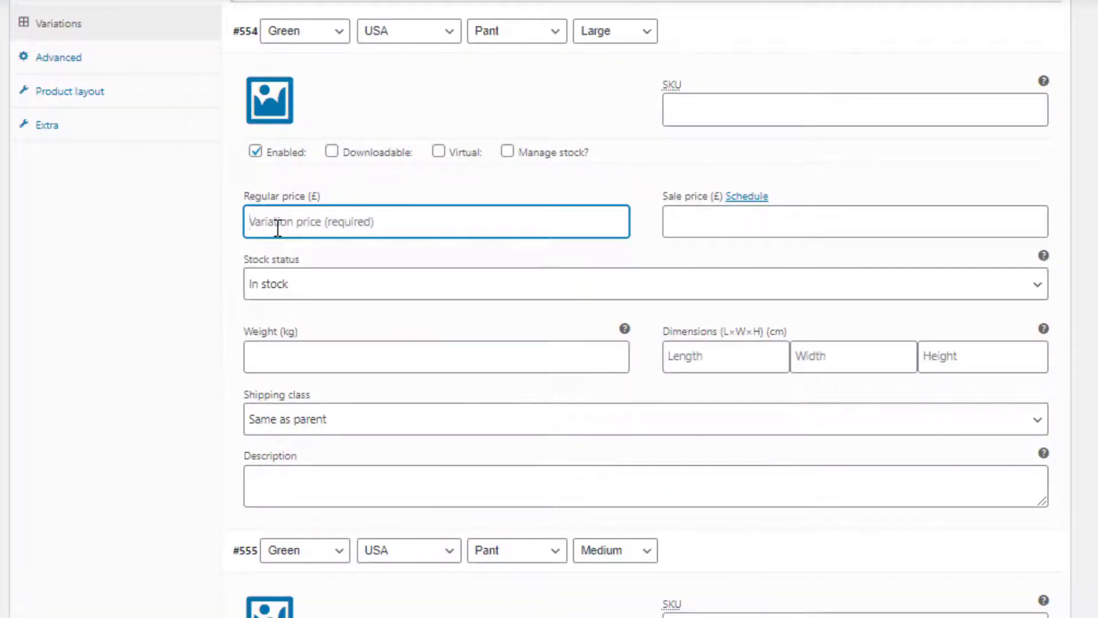
pyautogui.write('60')
pyautogui.scroll(-6, 537, 448)
pyautogui.click(537, 448)
pyautogui.write('61')
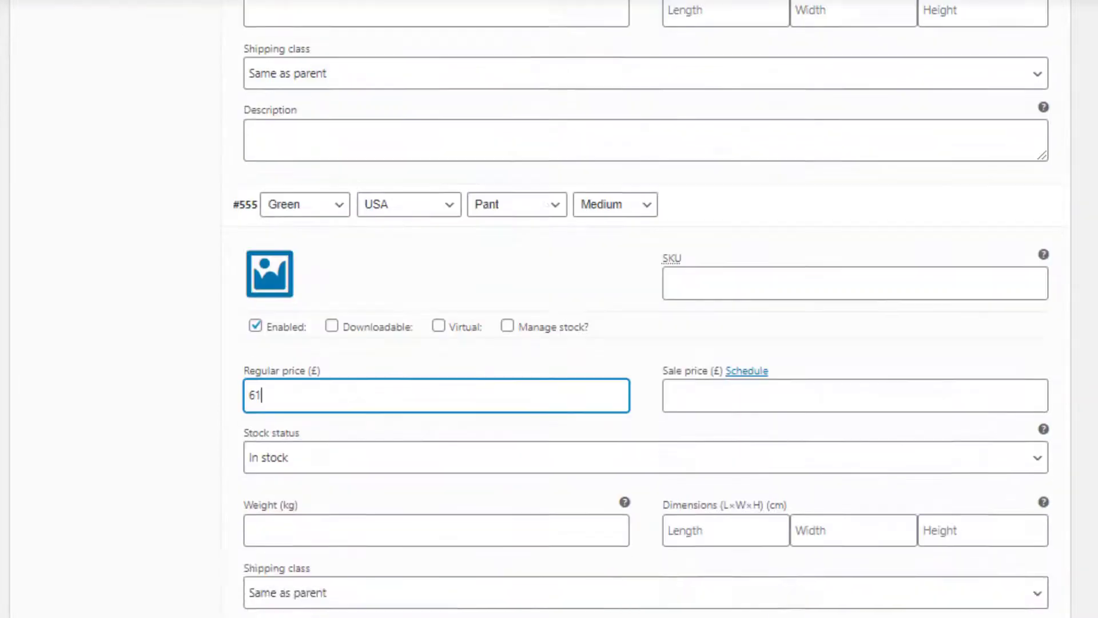
pyautogui.scroll(-6, 292, 569)
pyautogui.click(329, 572)
pyautogui.write('62')
pyautogui.scroll(-8, 329, 571)
pyautogui.click(354, 596)
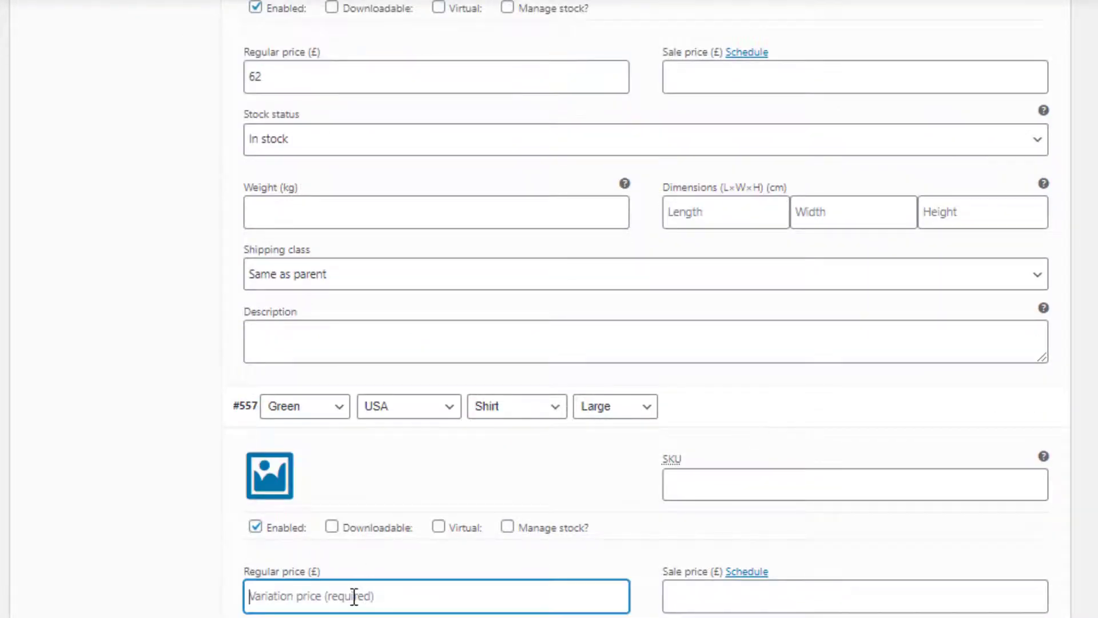
pyautogui.write('63')
pyautogui.scroll(-8, 624, 473)
pyautogui.click(422, 527)
pyautogui.write('64')
pyautogui.scroll(-1, 422, 527)
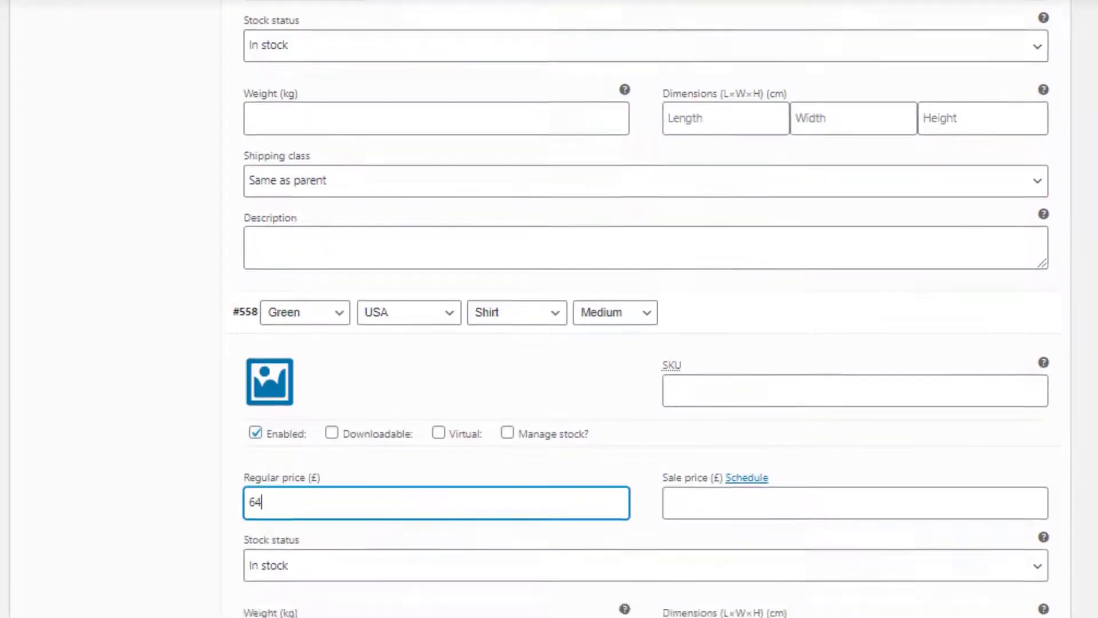
pyautogui.scroll(-5, 289, 561)
pyautogui.click(290, 561)
# Set the pants image on #554 and the green shirt image on other variations including #558, then save
pyautogui.click(282, 108)
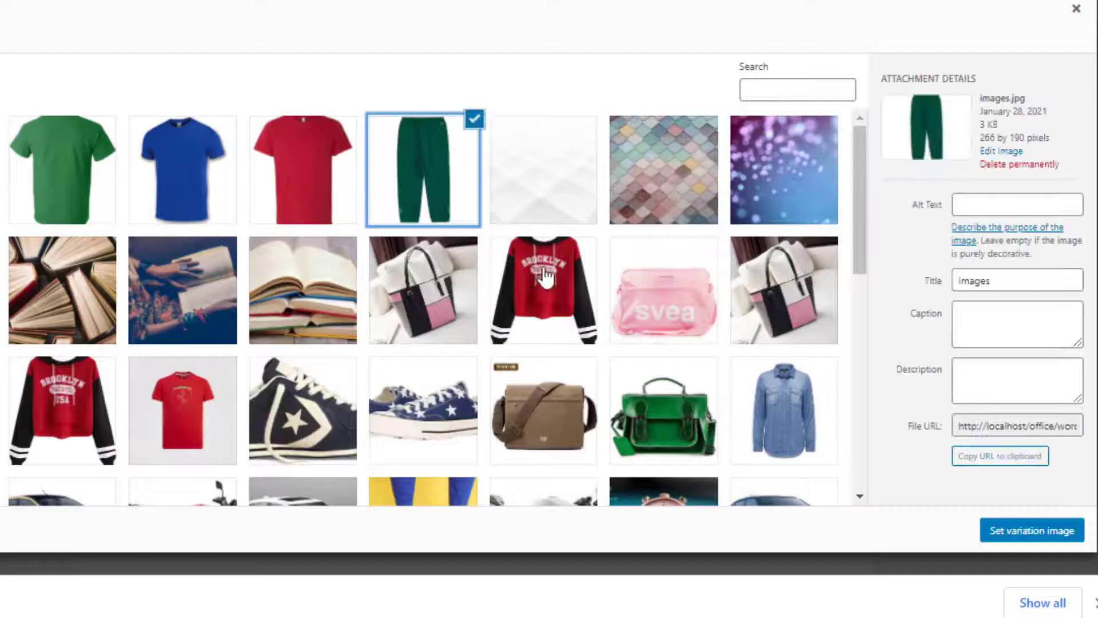
pyautogui.click(1024, 530)
pyautogui.click(111, 103)
pyautogui.click(98, 172)
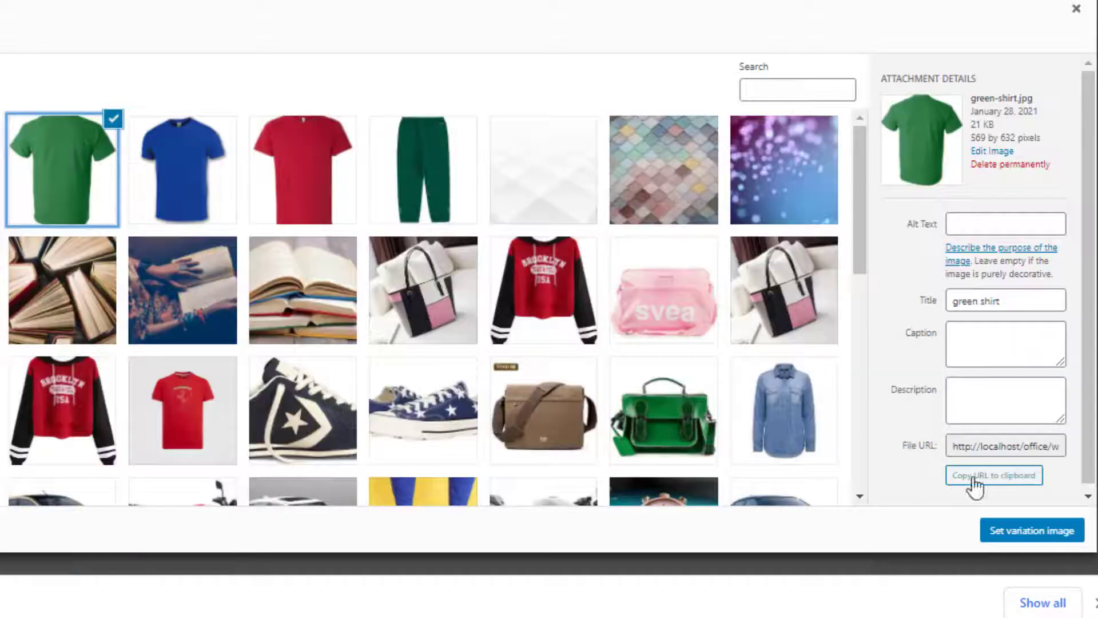
pyautogui.click(1024, 520)
pyautogui.scroll(-1, 1092, 440)
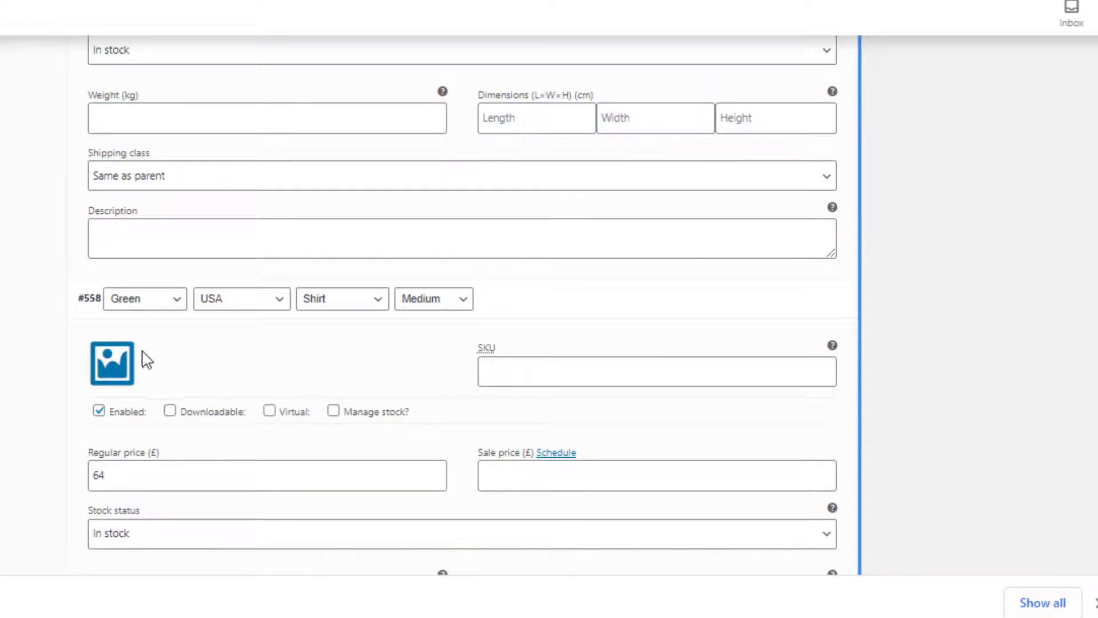
pyautogui.click(126, 362)
pyautogui.click(120, 174)
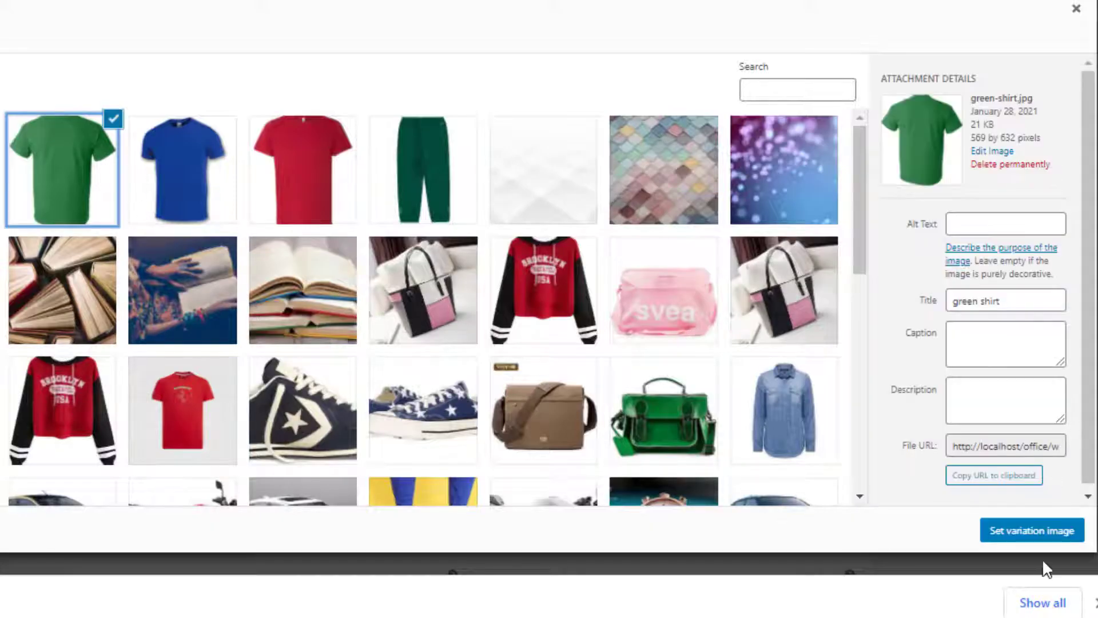
pyautogui.click(1042, 533)
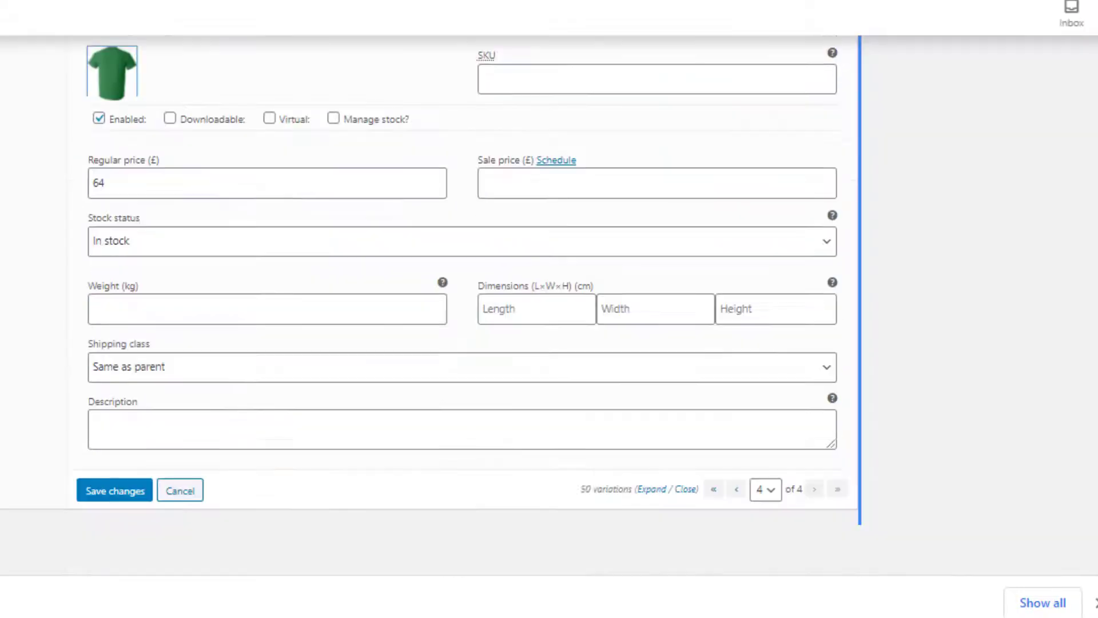
pyautogui.click(120, 491)
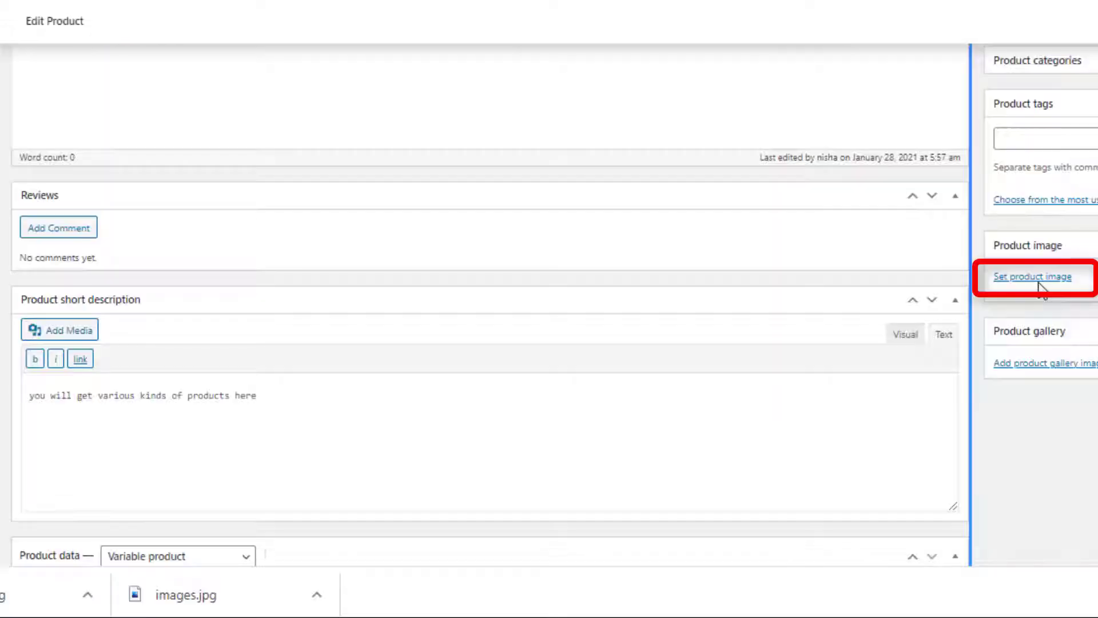
# Set the outfit photo download.jpg as the product image and publish the product
pyautogui.click(1039, 279)
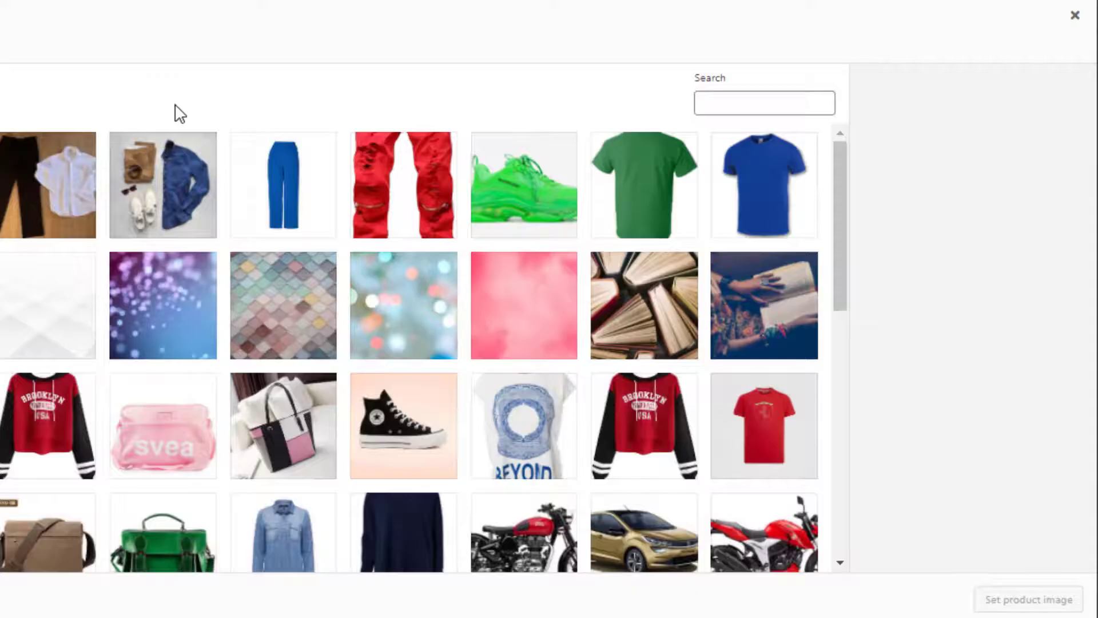
pyautogui.click(211, 239)
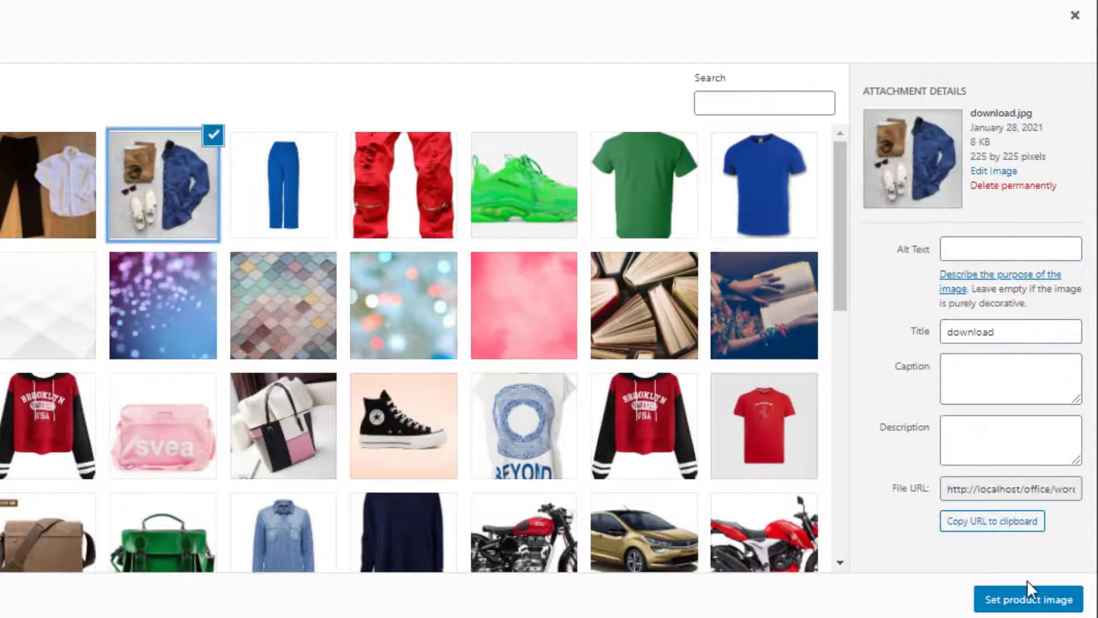
pyautogui.click(1028, 596)
pyautogui.click(1058, 155)
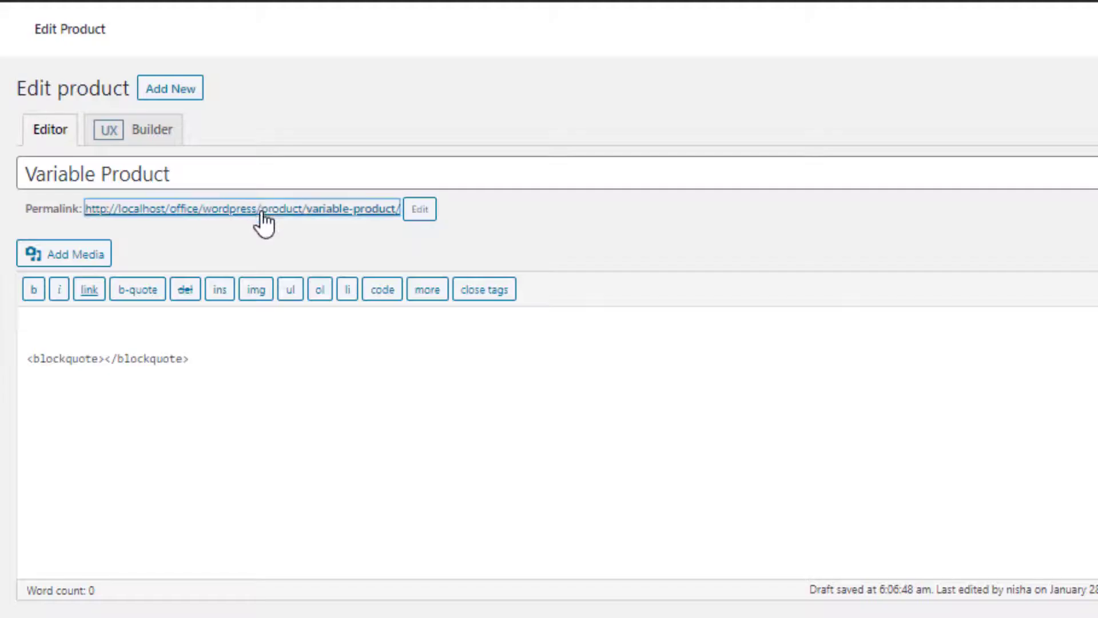
# Open the product's store page and choose Blue, Bangladesh, Shirt and Large
pyautogui.click(261, 211)
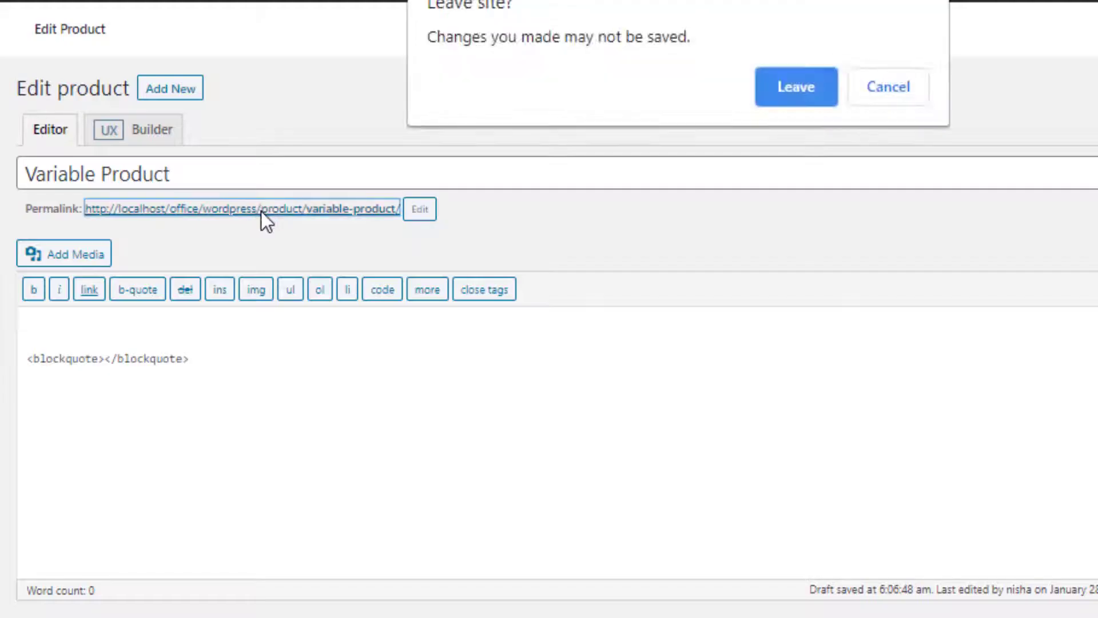
pyautogui.click(808, 99)
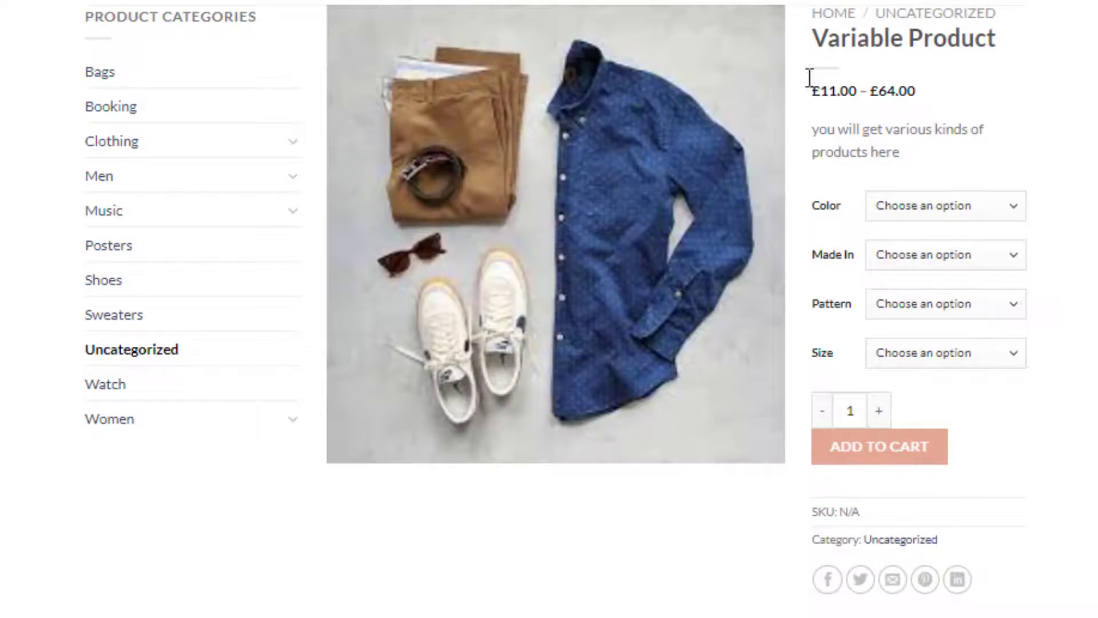
pyautogui.click(1018, 212)
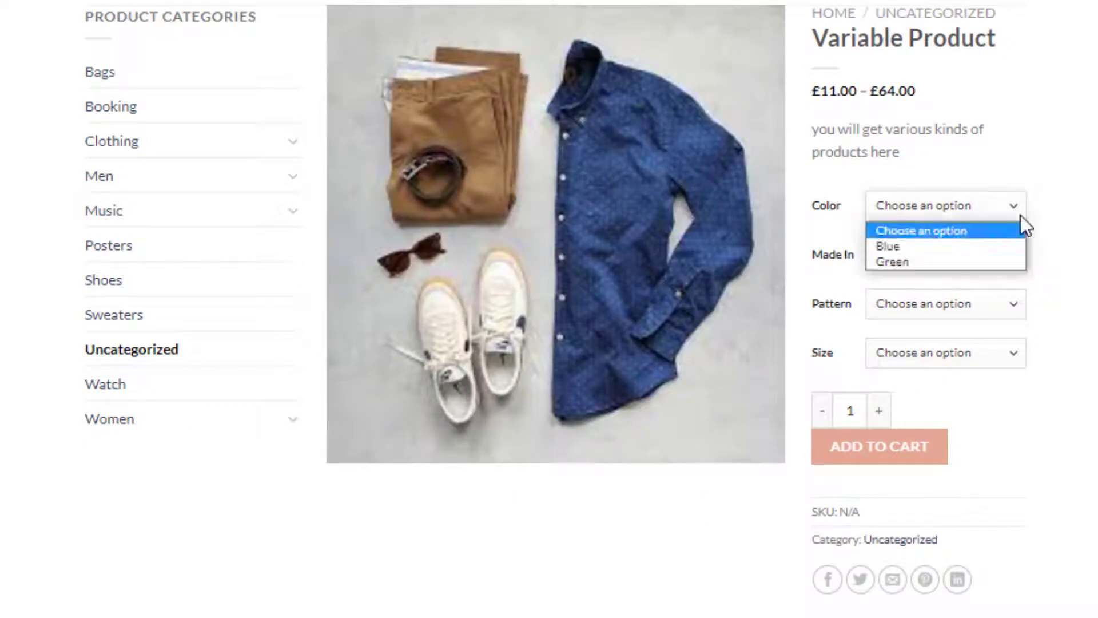
pyautogui.click(999, 243)
pyautogui.click(989, 256)
pyautogui.click(983, 290)
pyautogui.click(979, 304)
pyautogui.click(971, 355)
pyautogui.click(971, 354)
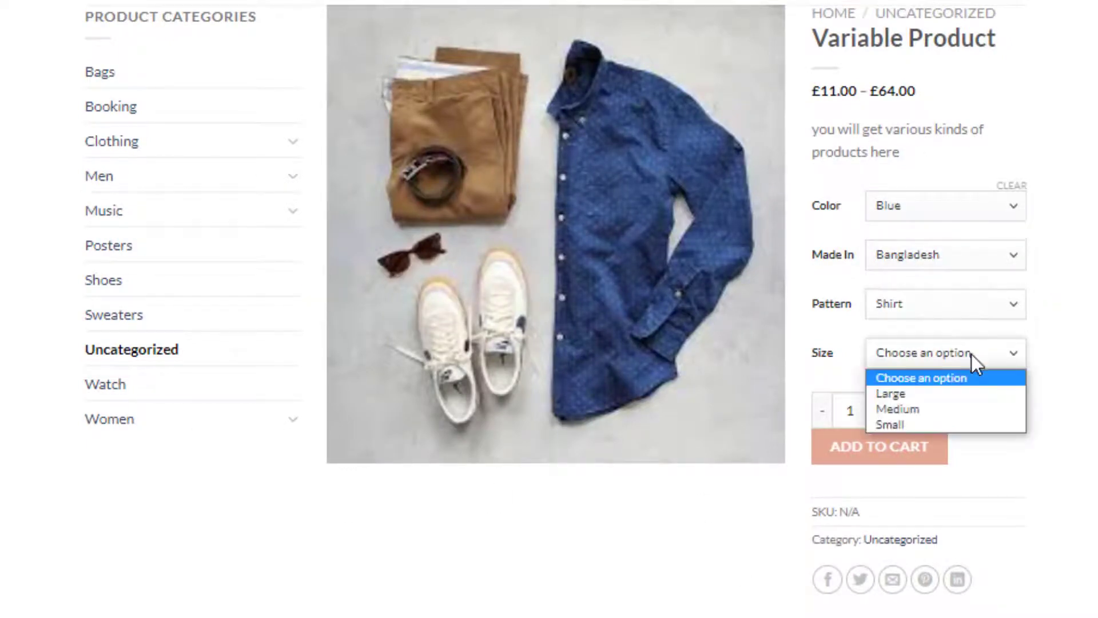
pyautogui.click(967, 391)
# Switch the colour to Green, keeping Bangladesh, Shirt and Large, to show the £41.00 green shirt
pyautogui.click(885, 207)
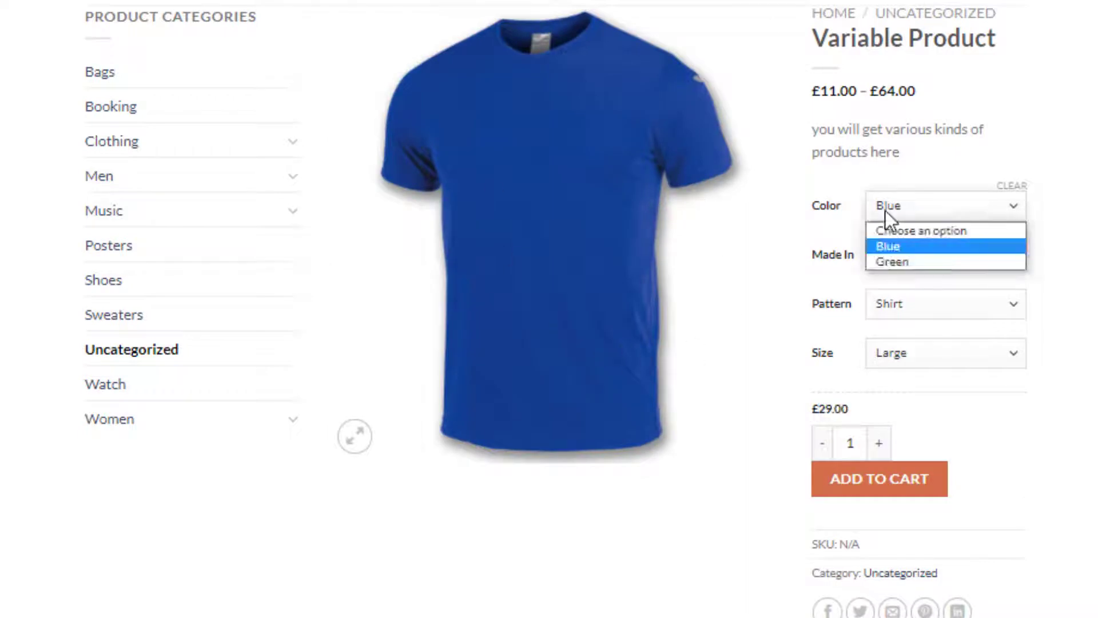
pyautogui.click(886, 262)
pyautogui.click(1013, 211)
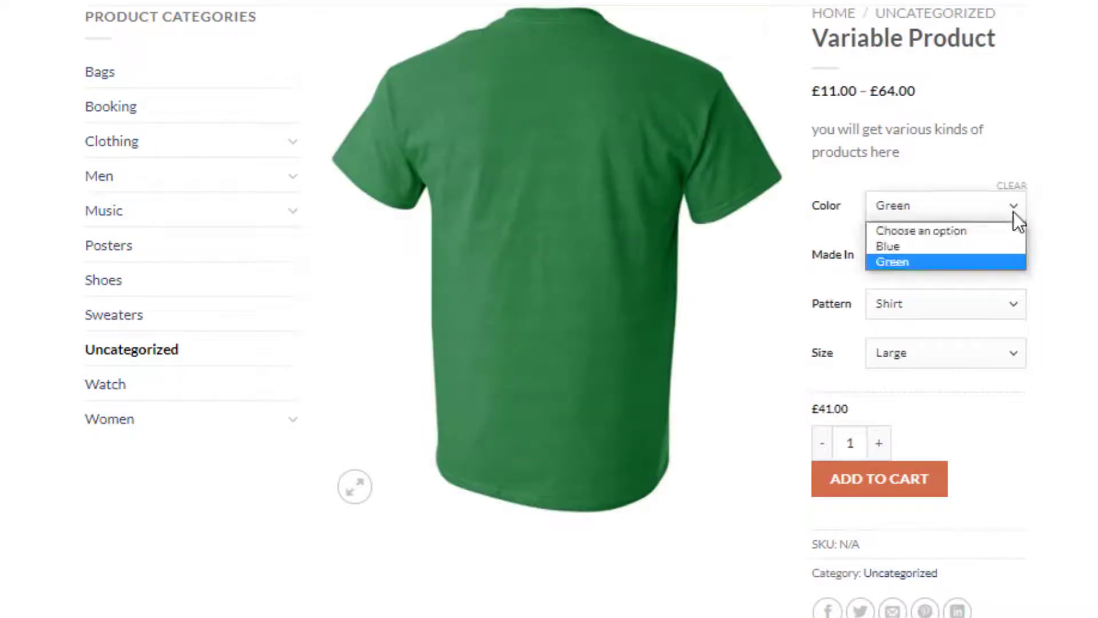
pyautogui.click(1007, 263)
pyautogui.click(1010, 259)
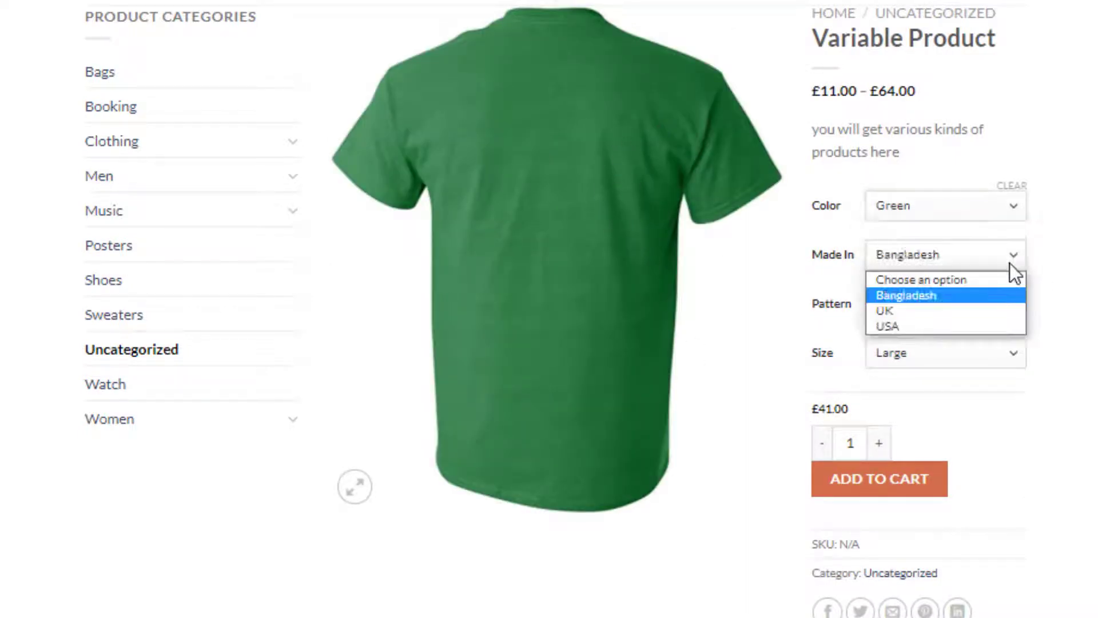
pyautogui.click(1019, 308)
pyautogui.click(1015, 306)
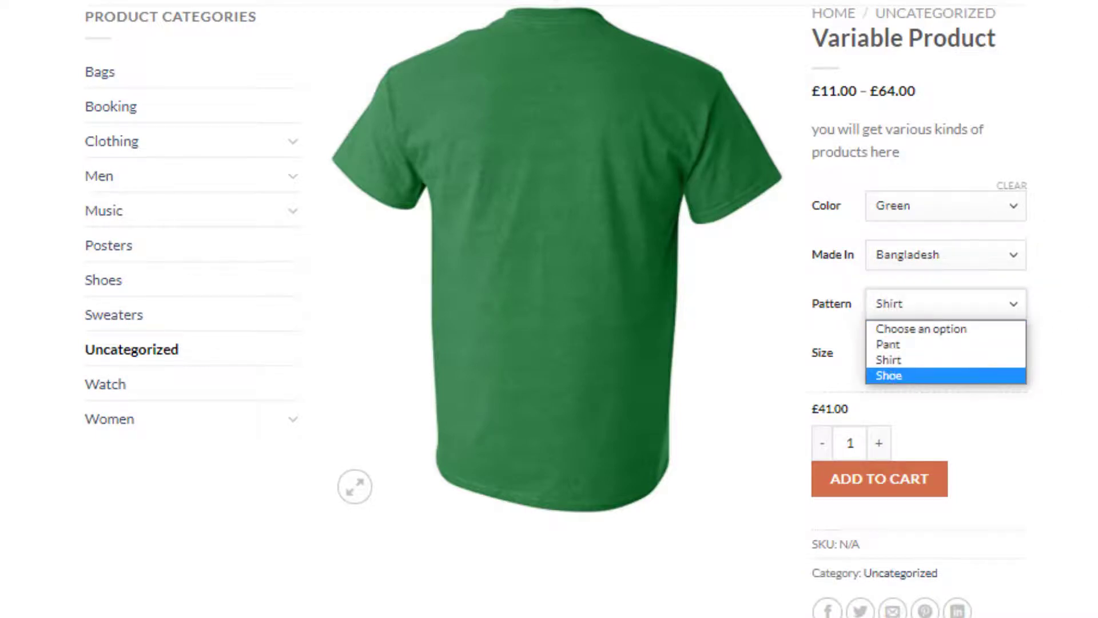
pyautogui.click(1023, 360)
pyautogui.click(1024, 356)
pyautogui.press('Escape')
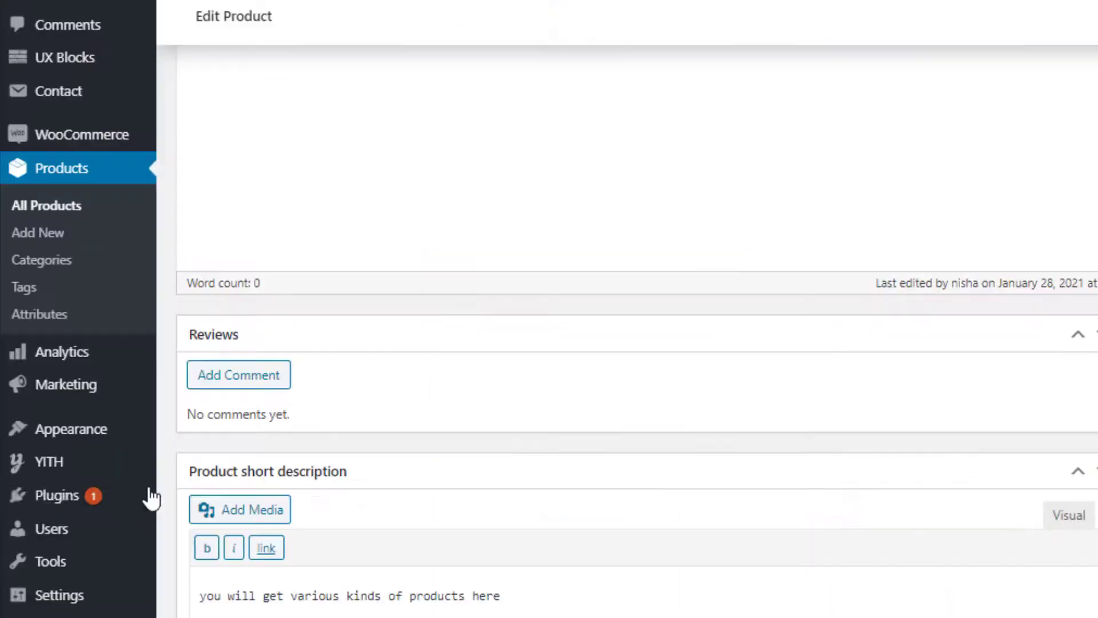
# Search plugins for 'variation swatches for woocommerce', then install and activate it
pyautogui.moveTo(140, 491)
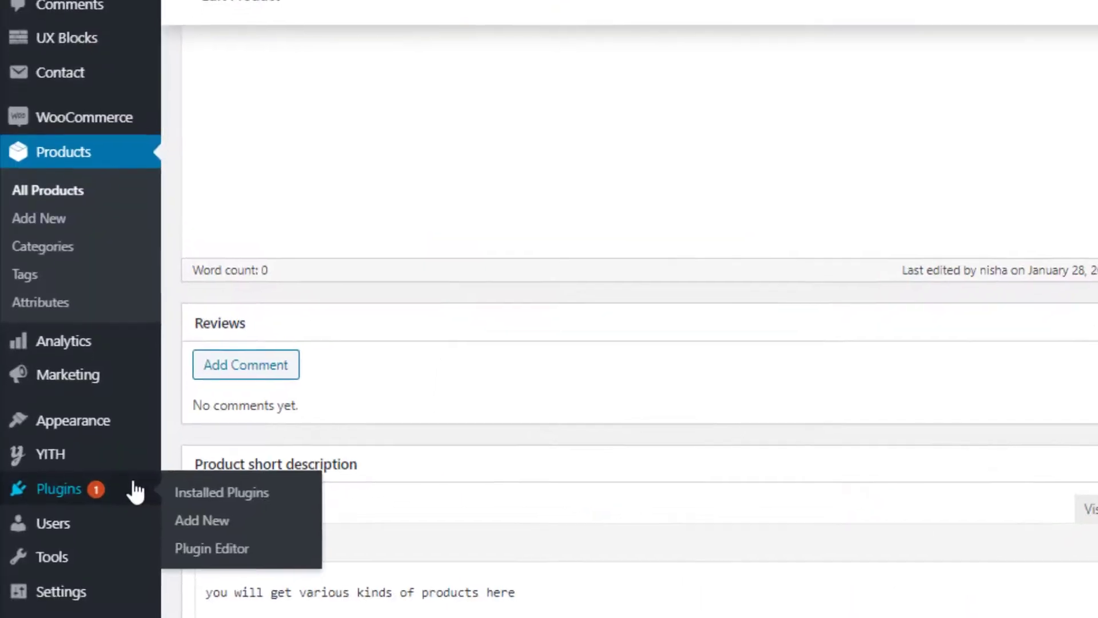
pyautogui.click(201, 519)
pyautogui.click(956, 81)
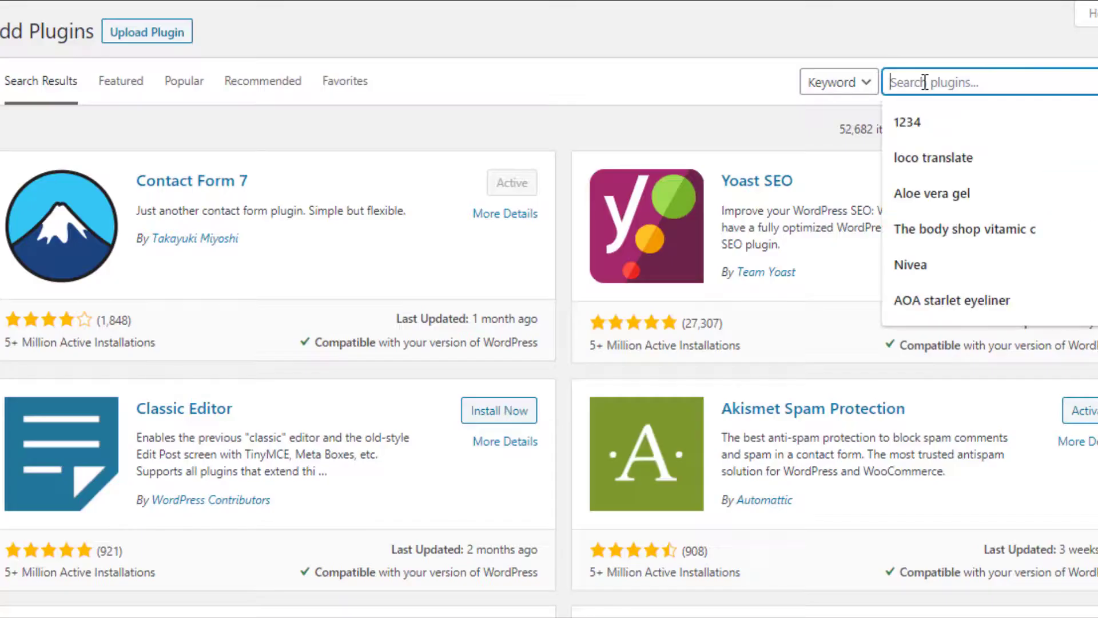
pyautogui.write('variation swatches for woocommerce')
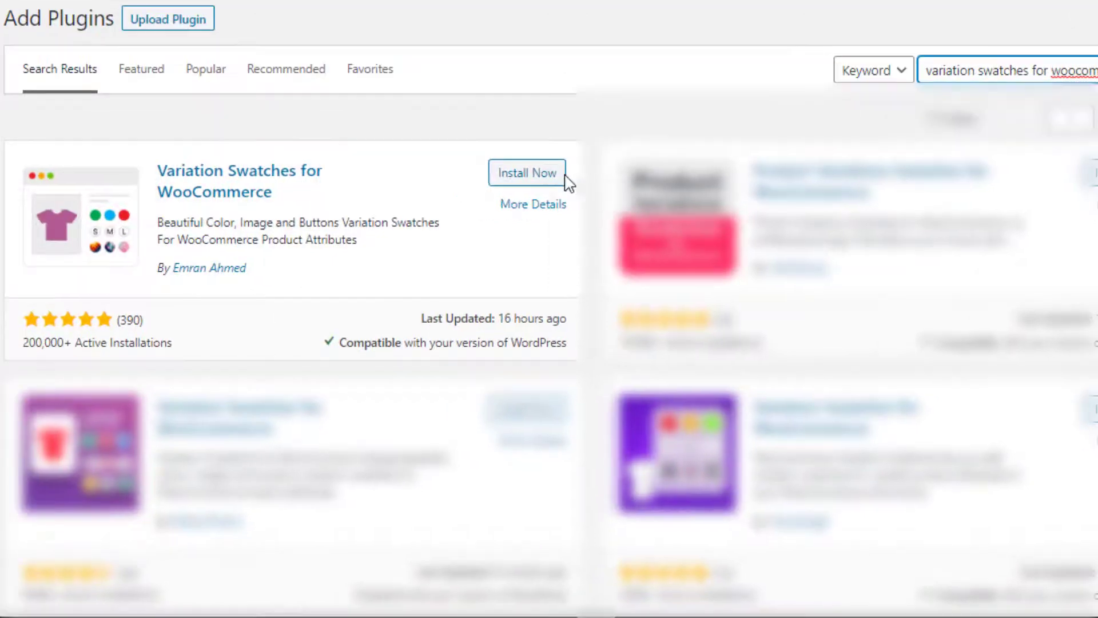
pyautogui.click(527, 184)
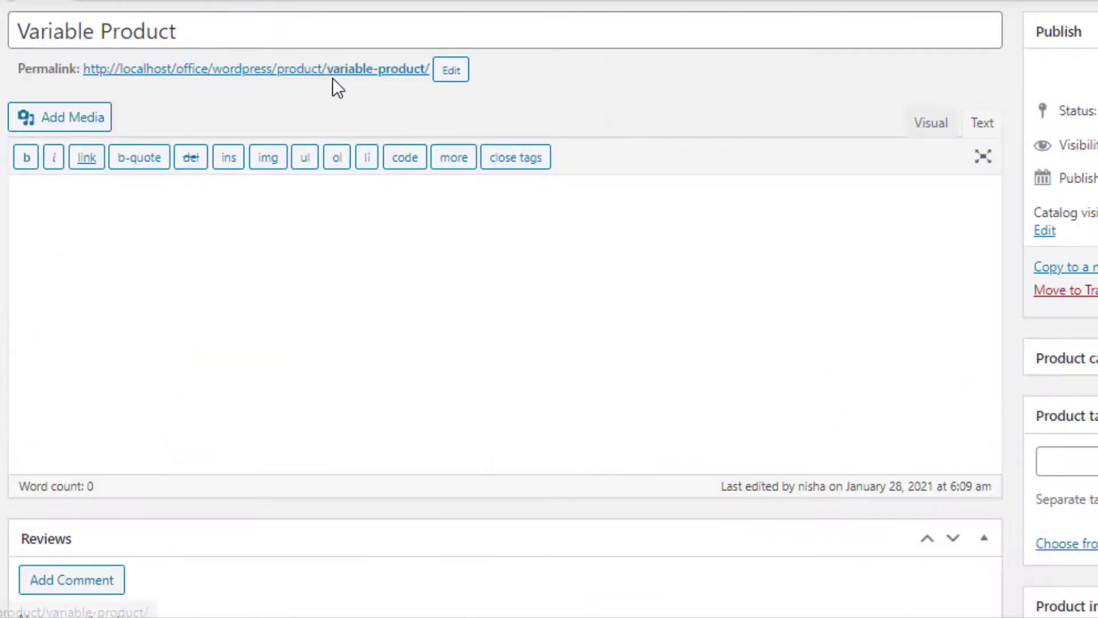
pyautogui.click(333, 71)
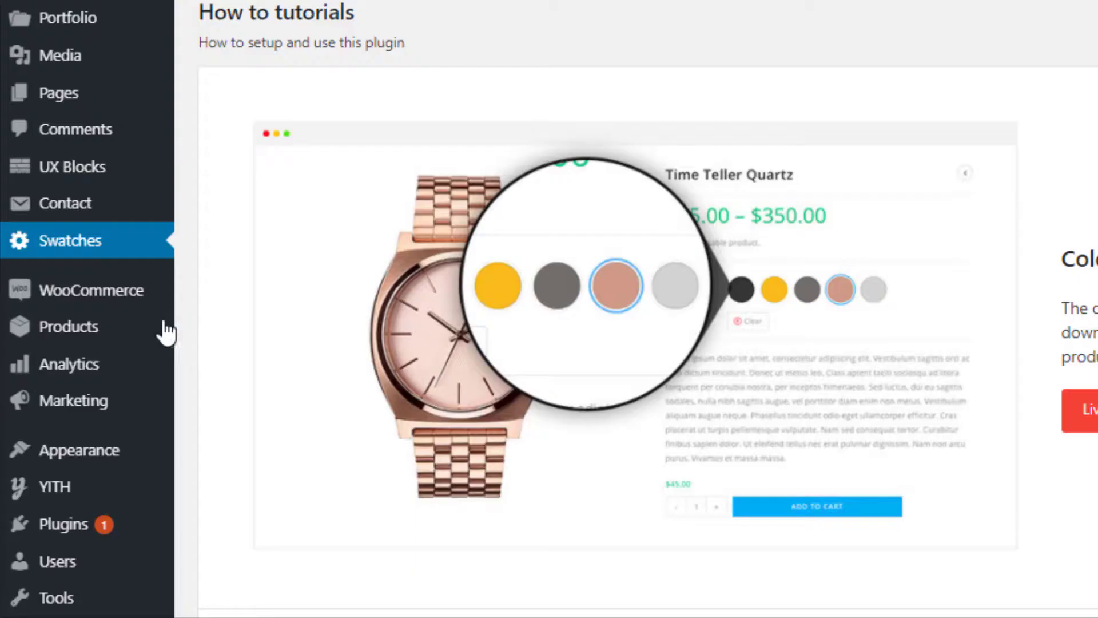
# Set the Color attribute's type to Color so it shows colour swatches
pyautogui.moveTo(127, 326)
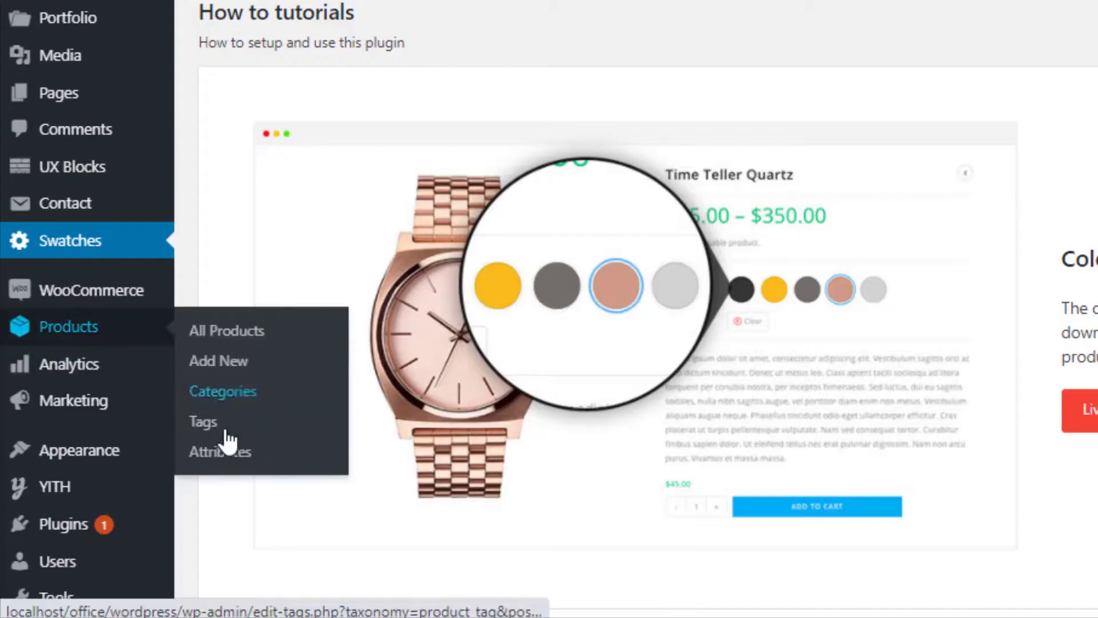
pyautogui.click(235, 456)
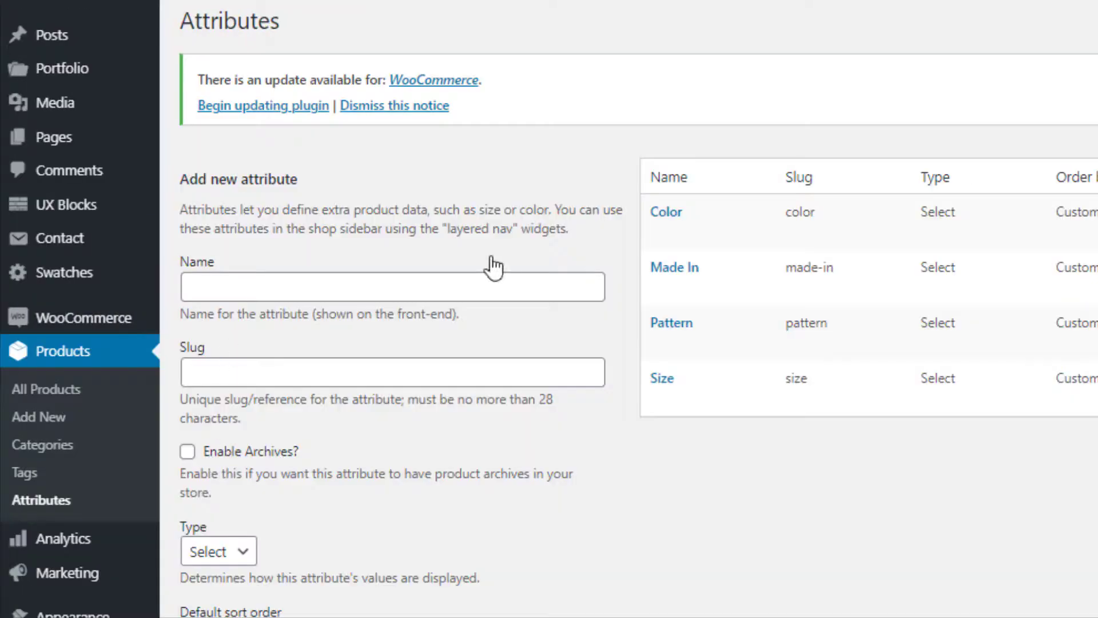
pyautogui.click(469, 262)
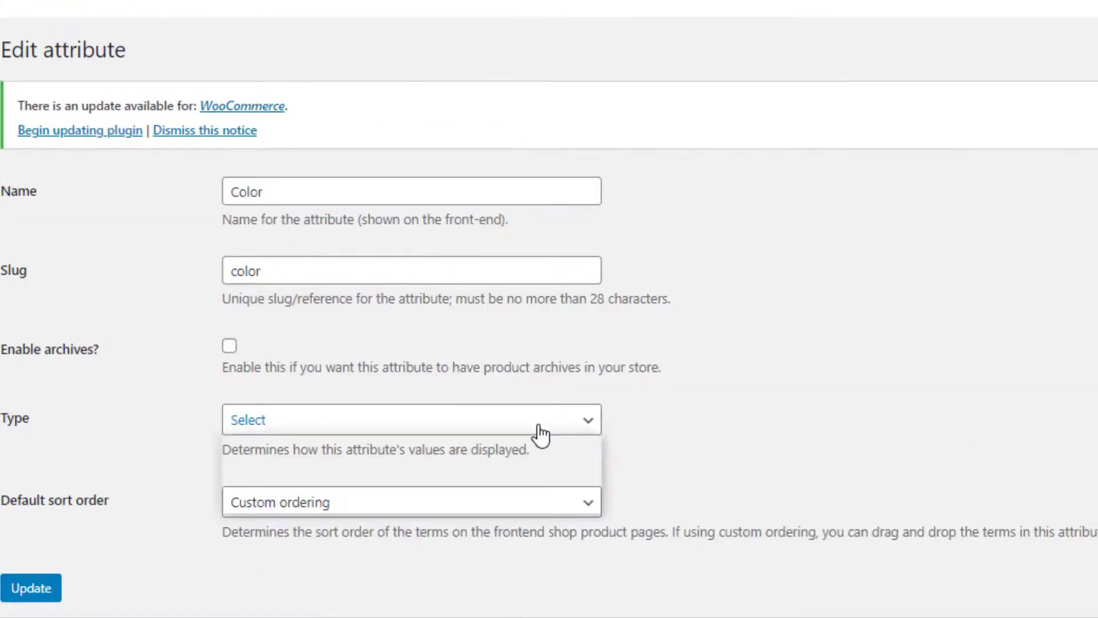
pyautogui.click(537, 425)
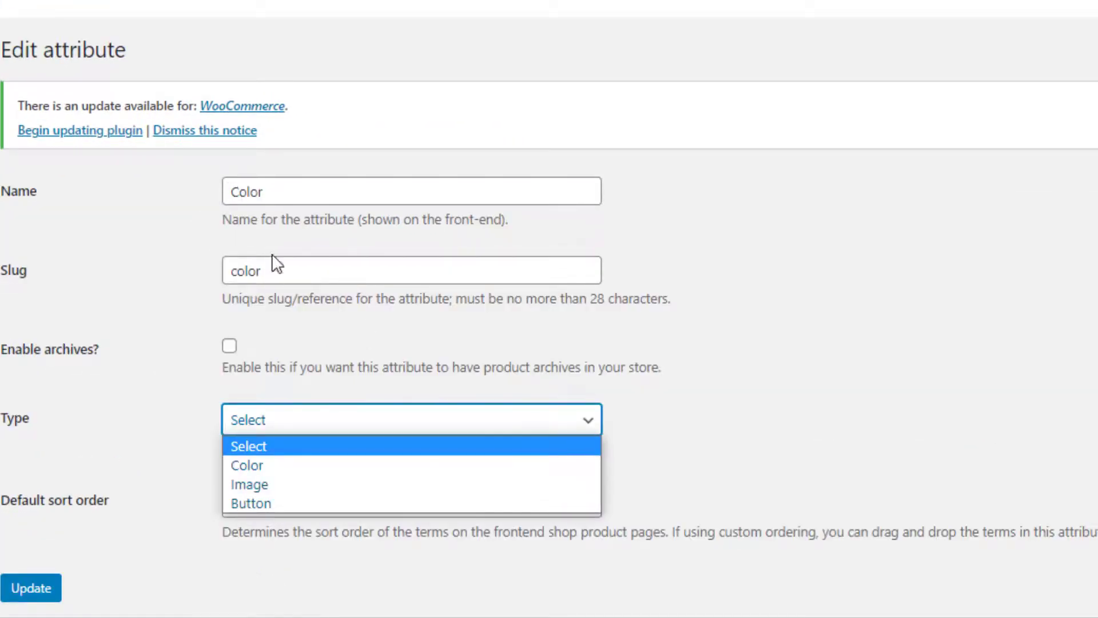
pyautogui.click(258, 463)
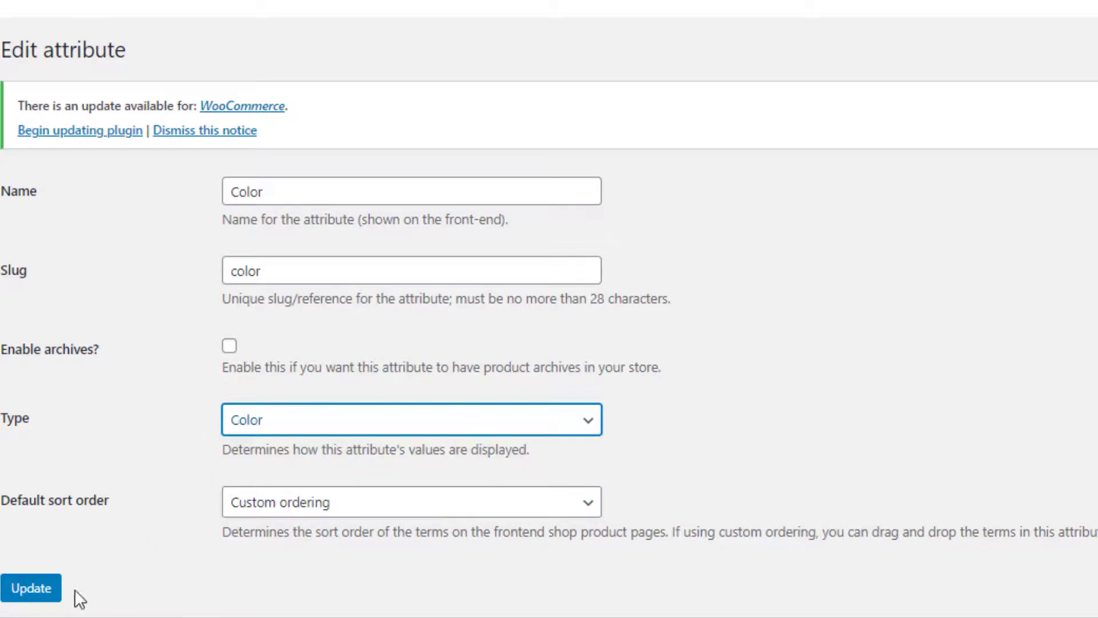
pyautogui.click(34, 595)
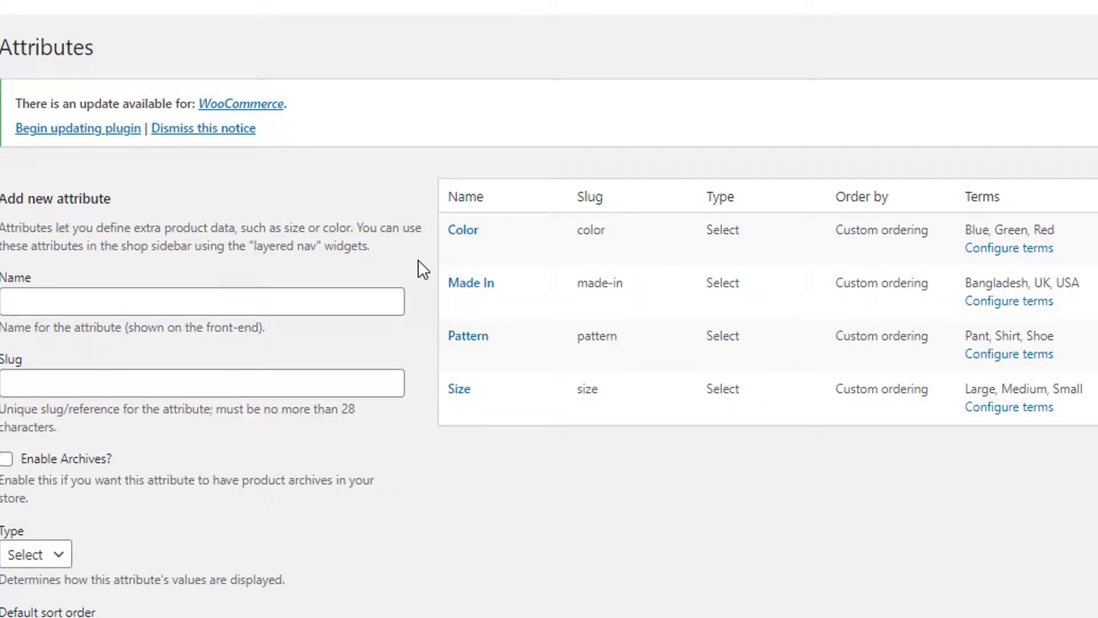
# Change the Made In attribute's type to Radio
pyautogui.click(458, 301)
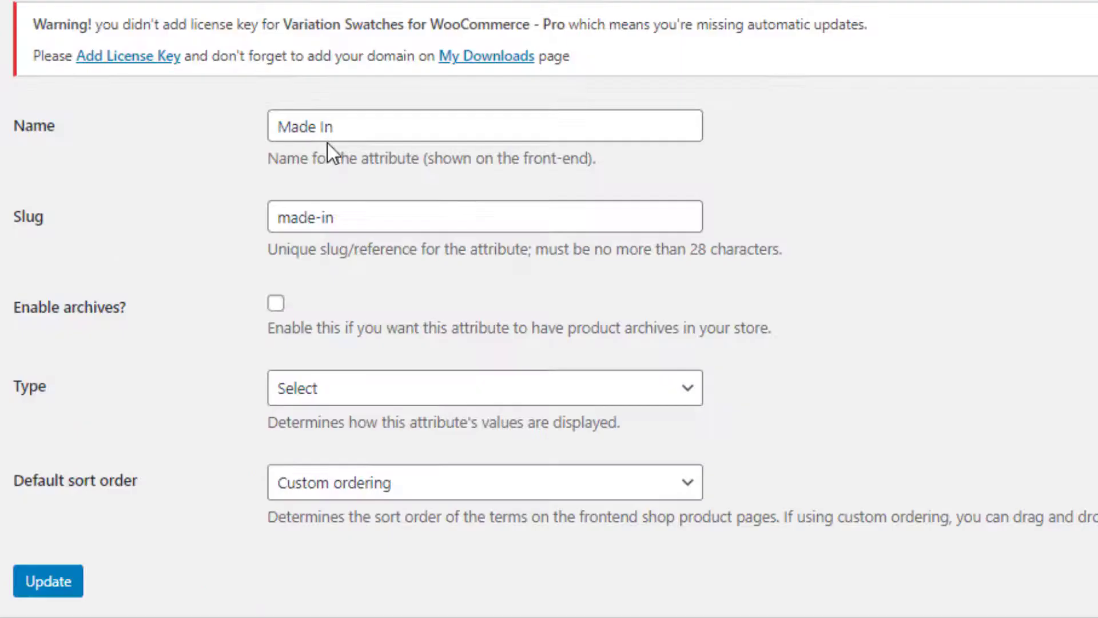
pyautogui.click(652, 389)
pyautogui.click(454, 514)
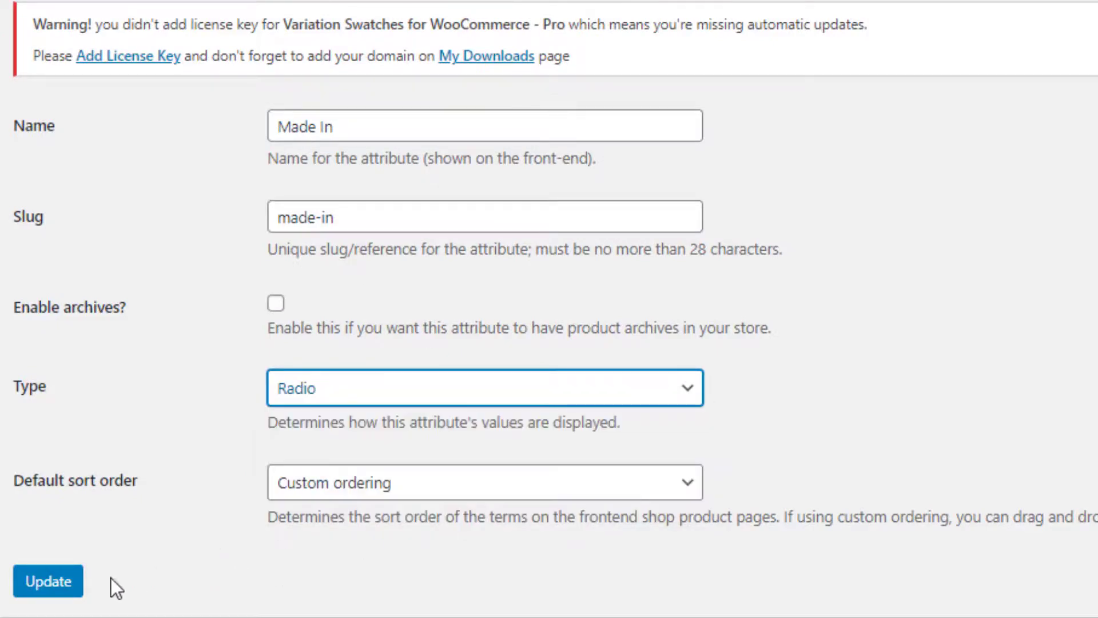
pyautogui.click(48, 580)
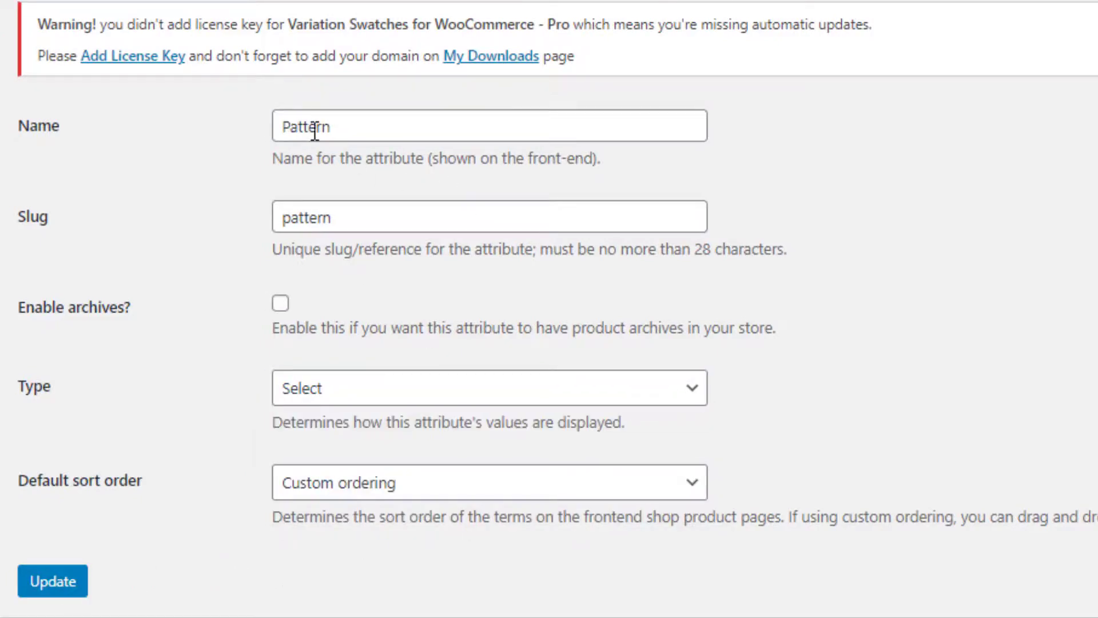
# Set the Pattern attribute's type to Image and the Size attribute's type to Button
pyautogui.click(344, 388)
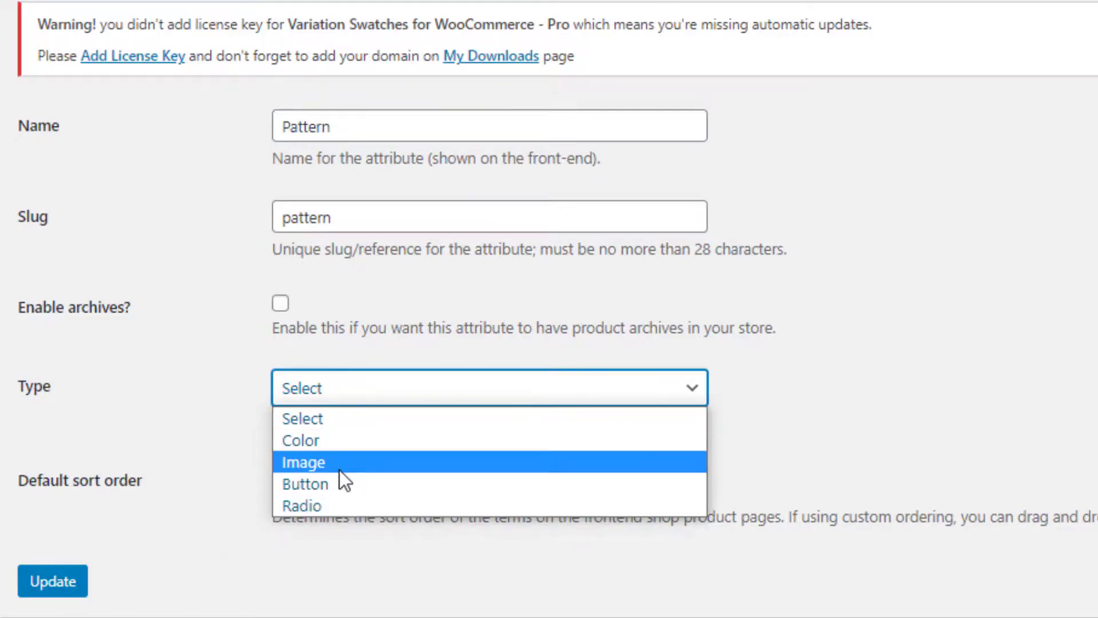
pyautogui.click(340, 467)
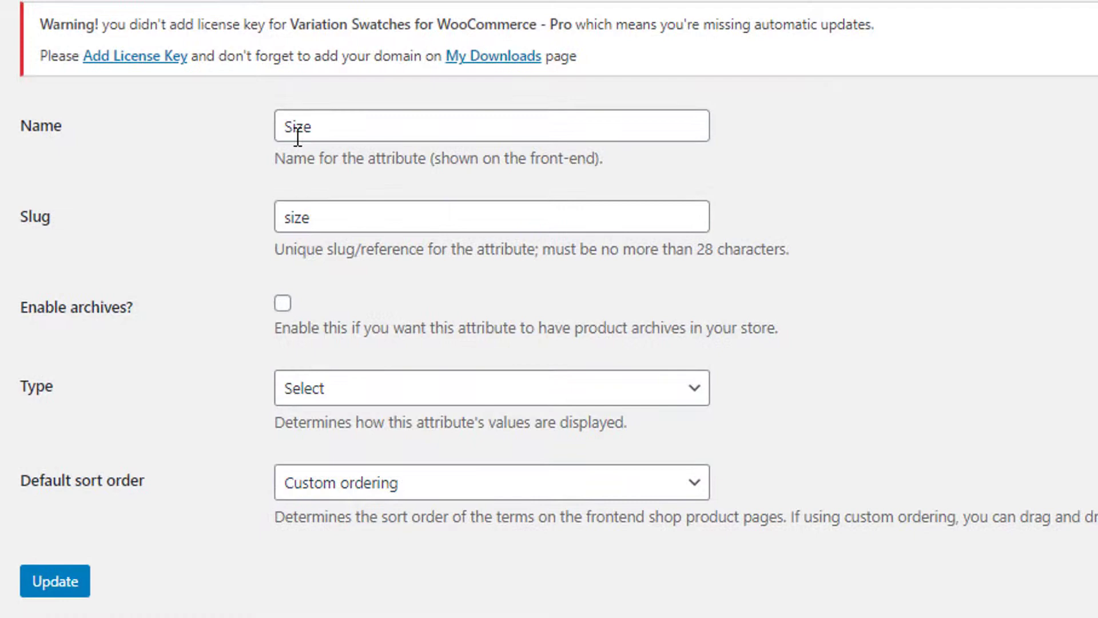
pyautogui.click(371, 393)
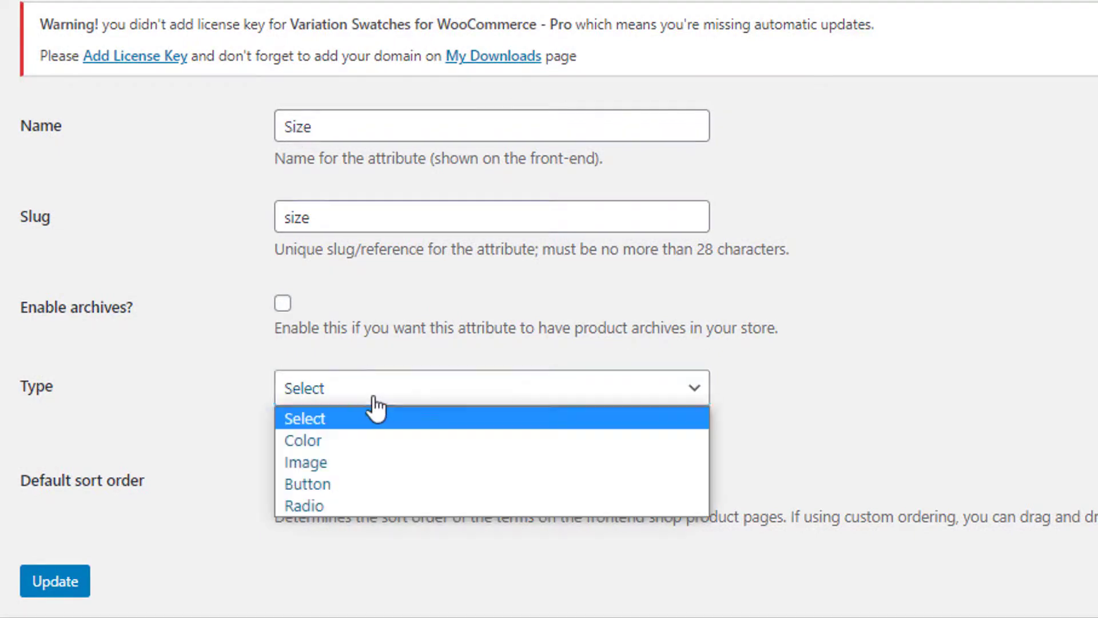
pyautogui.click(320, 483)
pyautogui.click(55, 581)
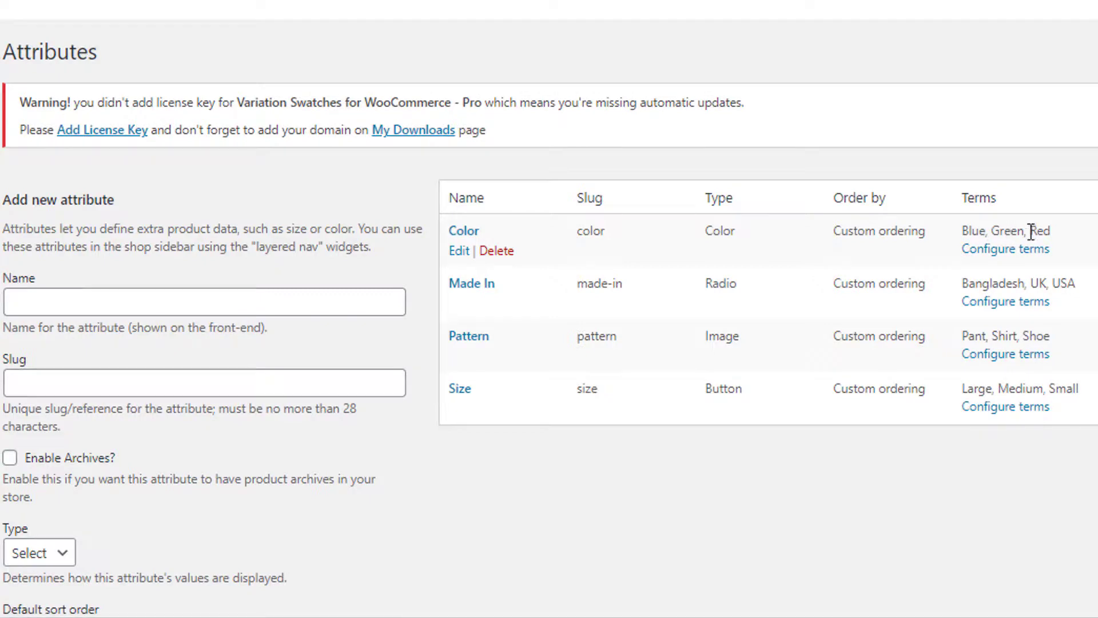
# In the Color attribute's terms, give the Blue term a blue swatch colour
pyautogui.click(1015, 253)
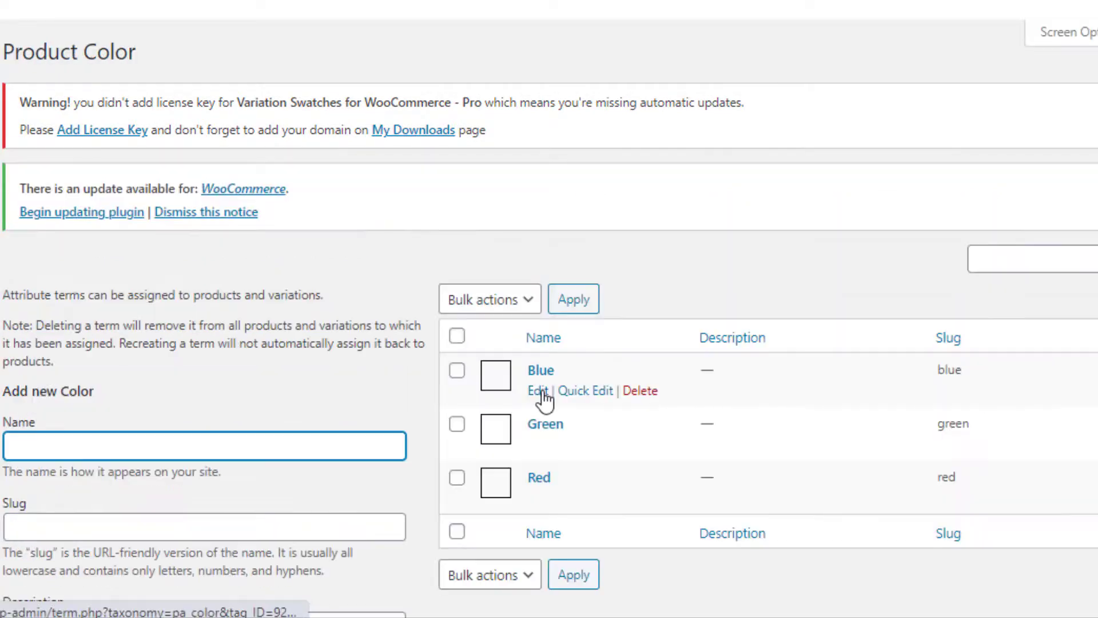
pyautogui.click(541, 394)
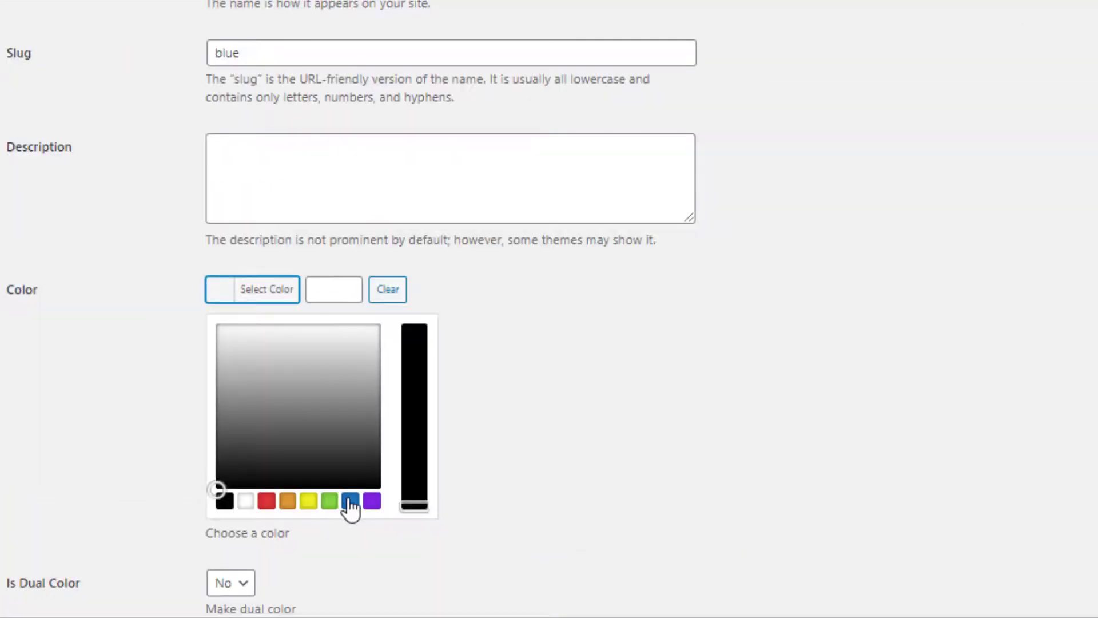
pyautogui.click(350, 503)
pyautogui.scroll(-4, 289, 553)
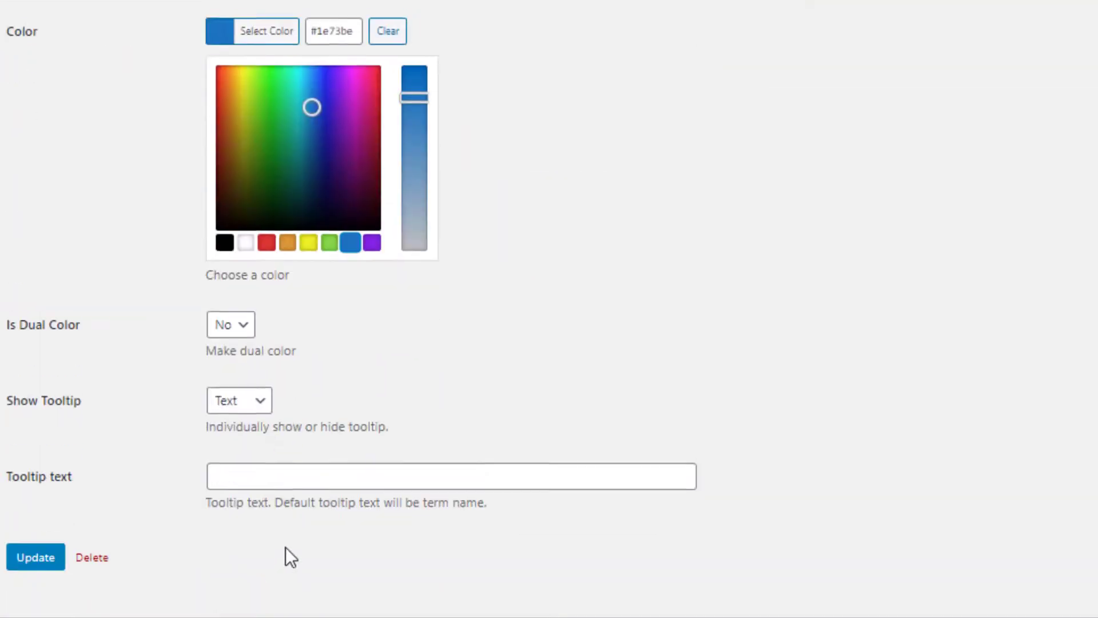
pyautogui.click(50, 555)
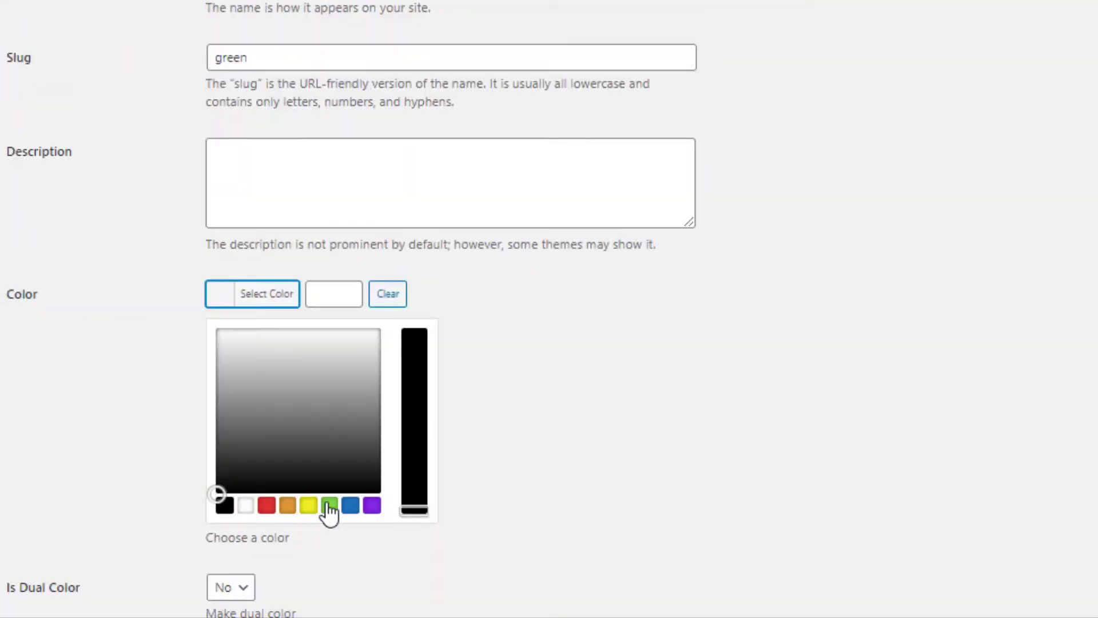
# Give the Green term a green swatch and the Red term a red swatch
pyautogui.click(330, 505)
pyautogui.click(34, 605)
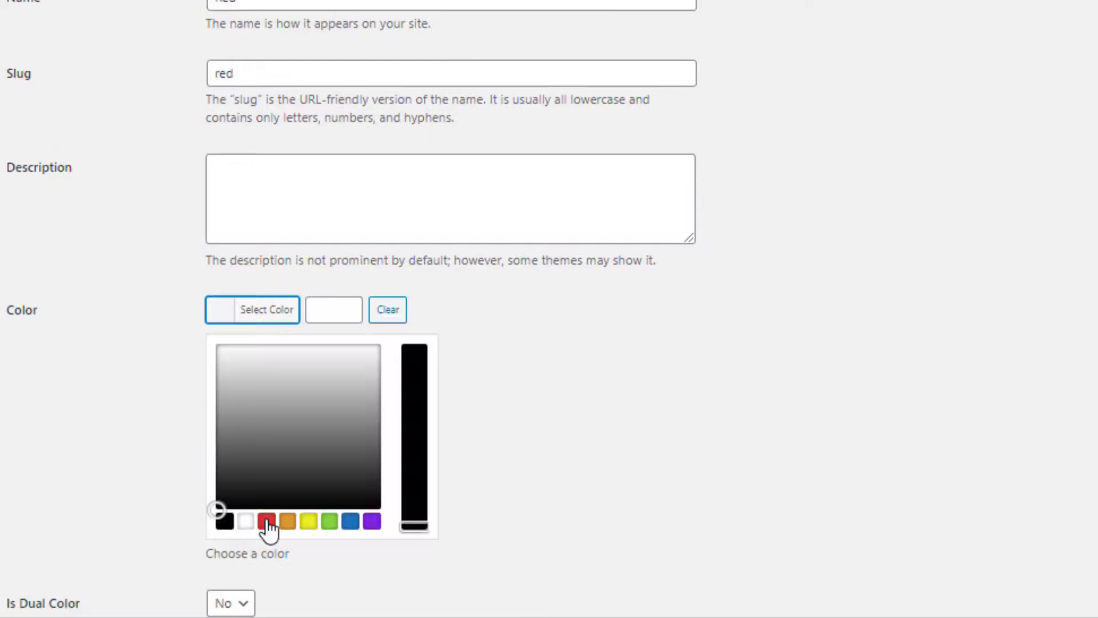
pyautogui.click(265, 521)
pyautogui.scroll(-4, 485, 512)
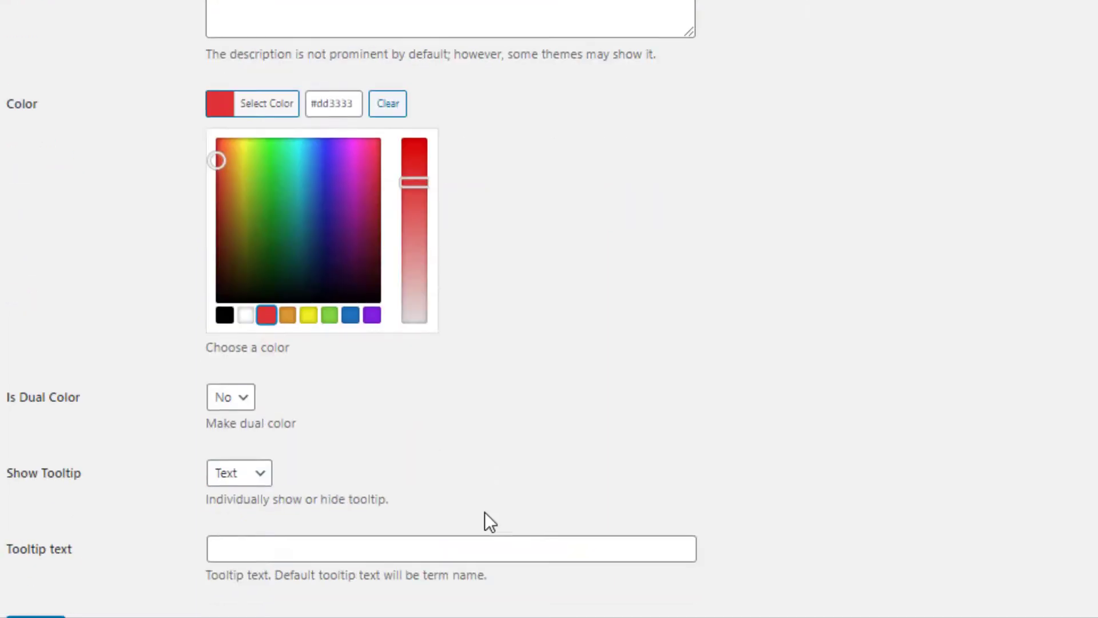
pyautogui.scroll(-1, 485, 522)
pyautogui.click(44, 591)
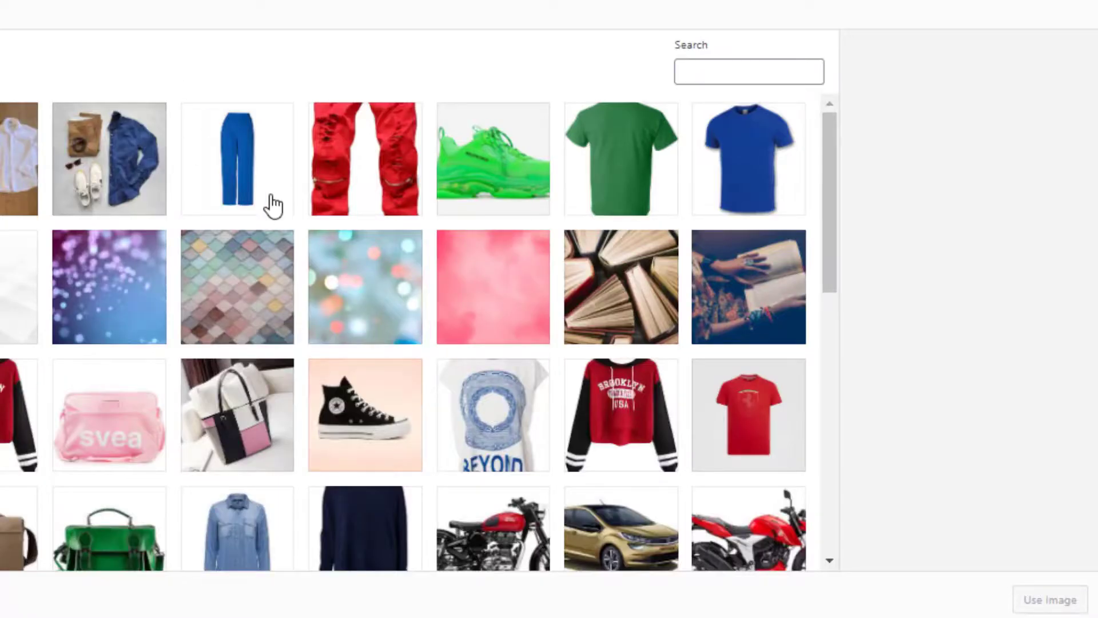
# Assign the blue pants image to the Pant term and the green shirt image to Shirt
pyautogui.click(274, 185)
pyautogui.click(1066, 594)
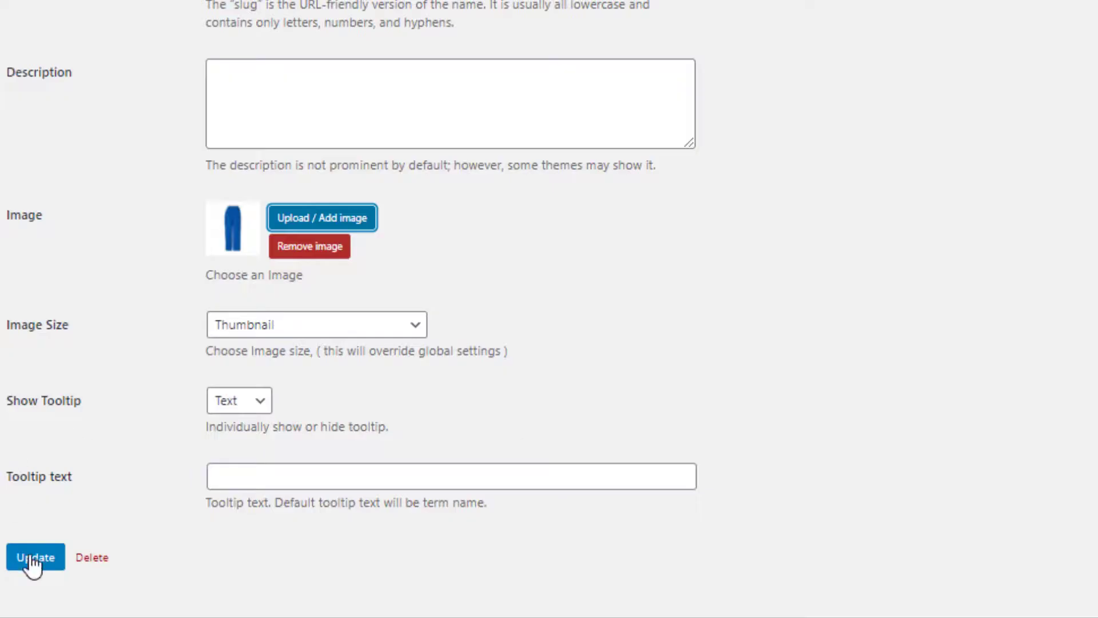
pyautogui.click(32, 564)
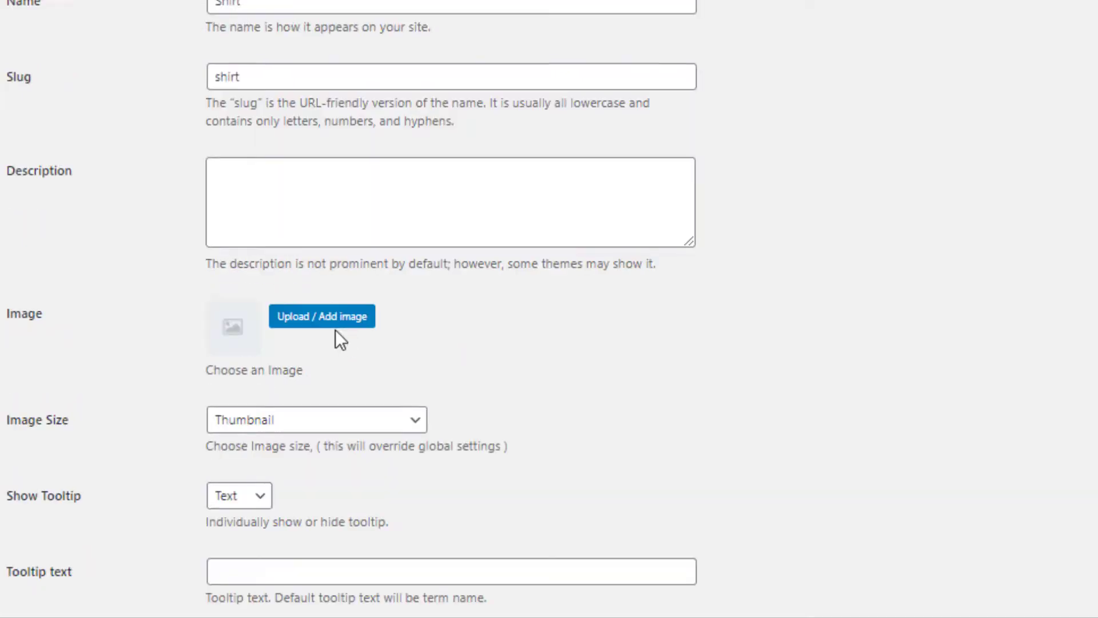
pyautogui.click(336, 328)
pyautogui.click(343, 146)
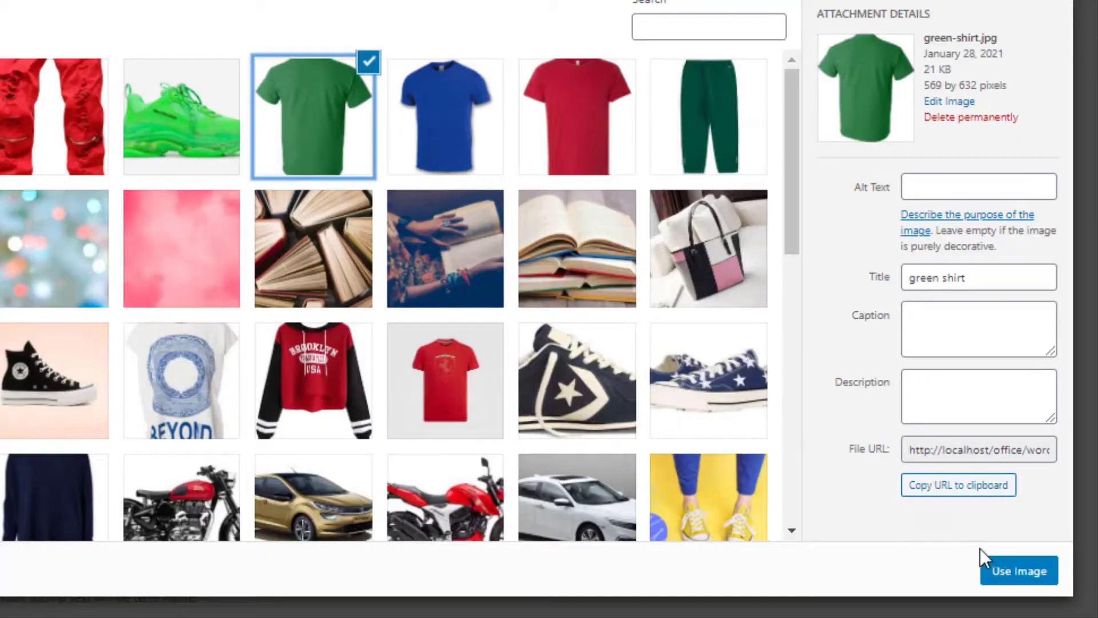
pyautogui.click(992, 563)
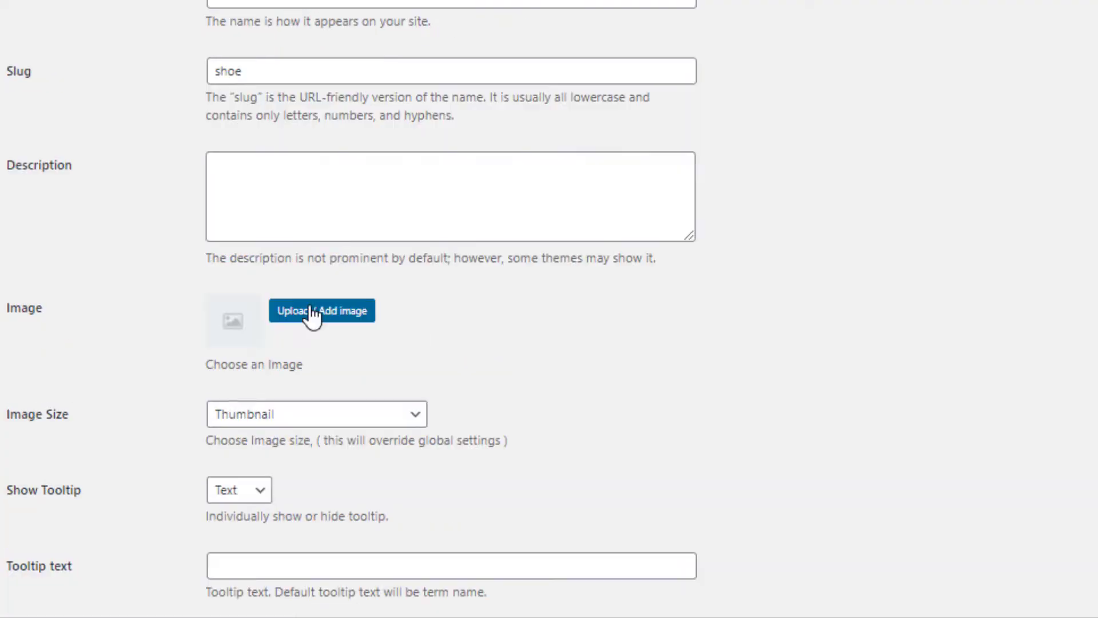
# Give the Shoe term the green shoe image, then view the Variable Product on the storefront
pyautogui.click(313, 316)
pyautogui.click(201, 143)
pyautogui.click(1018, 569)
pyautogui.scroll(-1, 229, 572)
pyautogui.click(34, 603)
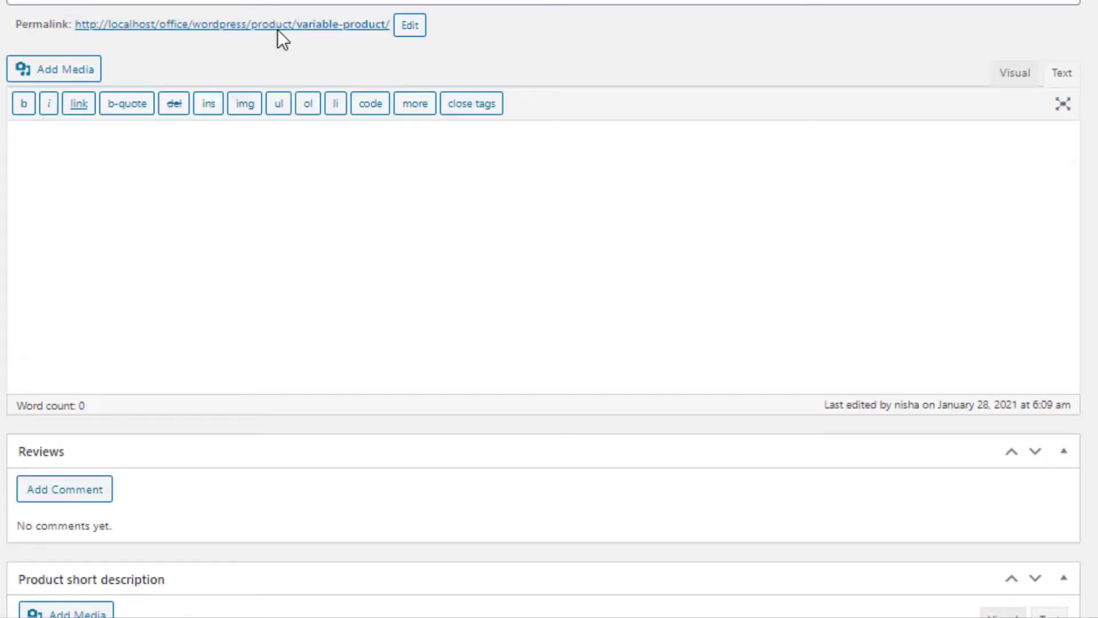
pyautogui.click(277, 29)
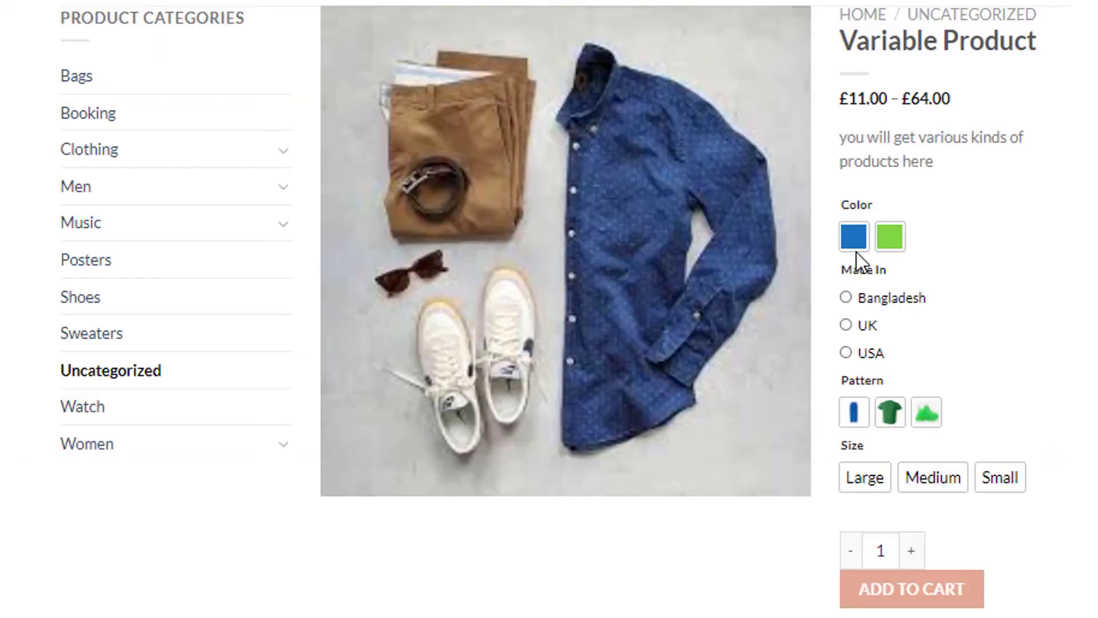